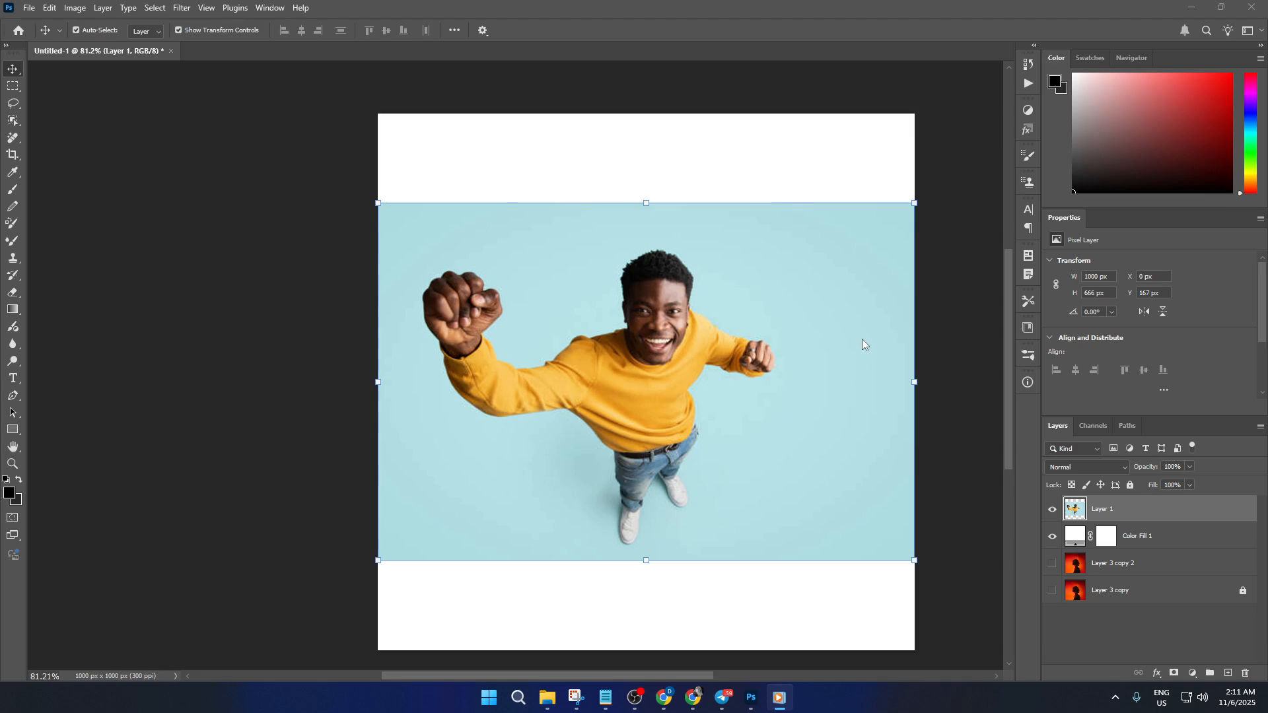
# Select the photo on Layer 1 and convert the layer to a Smart Object.
pyautogui.click(948, 317)
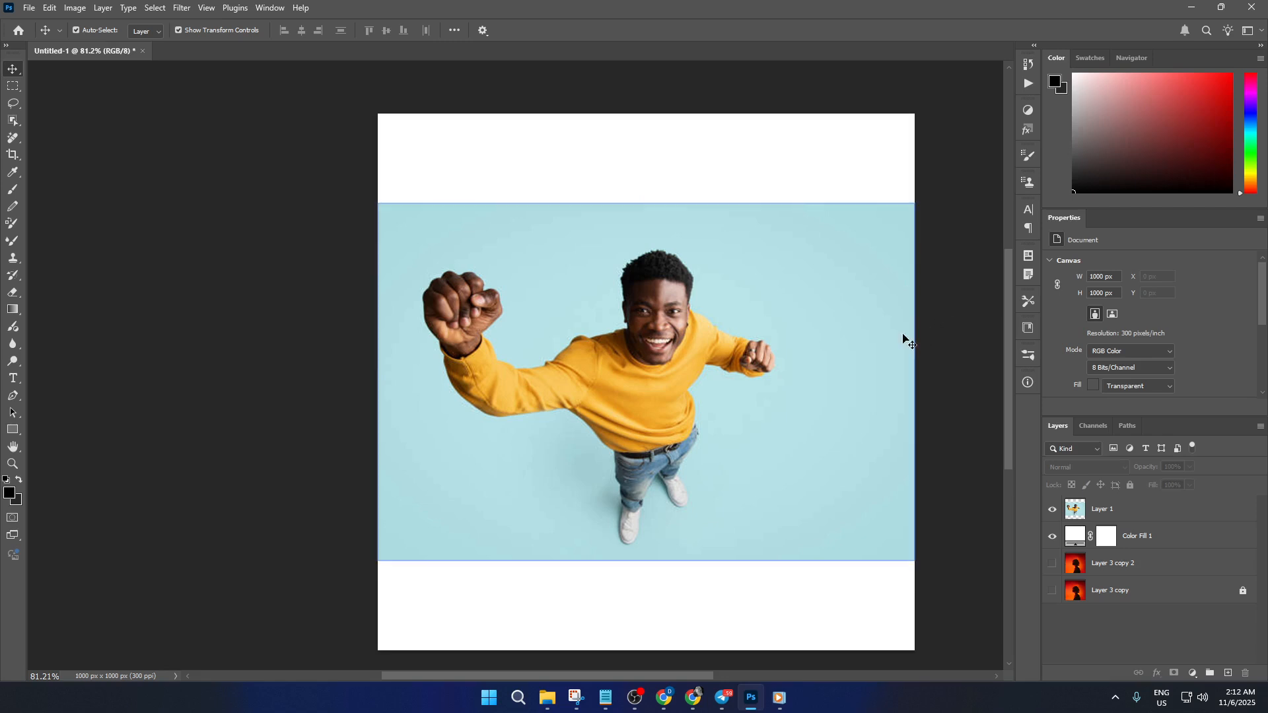
pyautogui.click(878, 360)
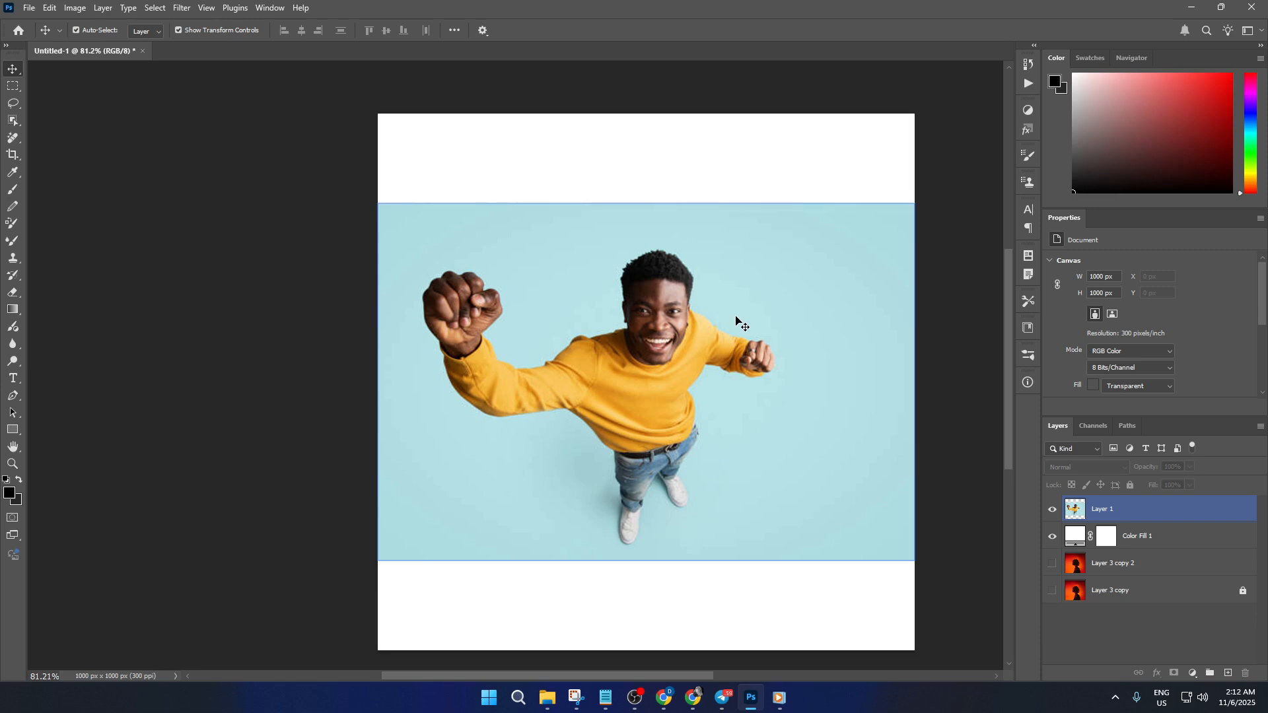
pyautogui.click(983, 452)
pyautogui.rightClick(1105, 509)
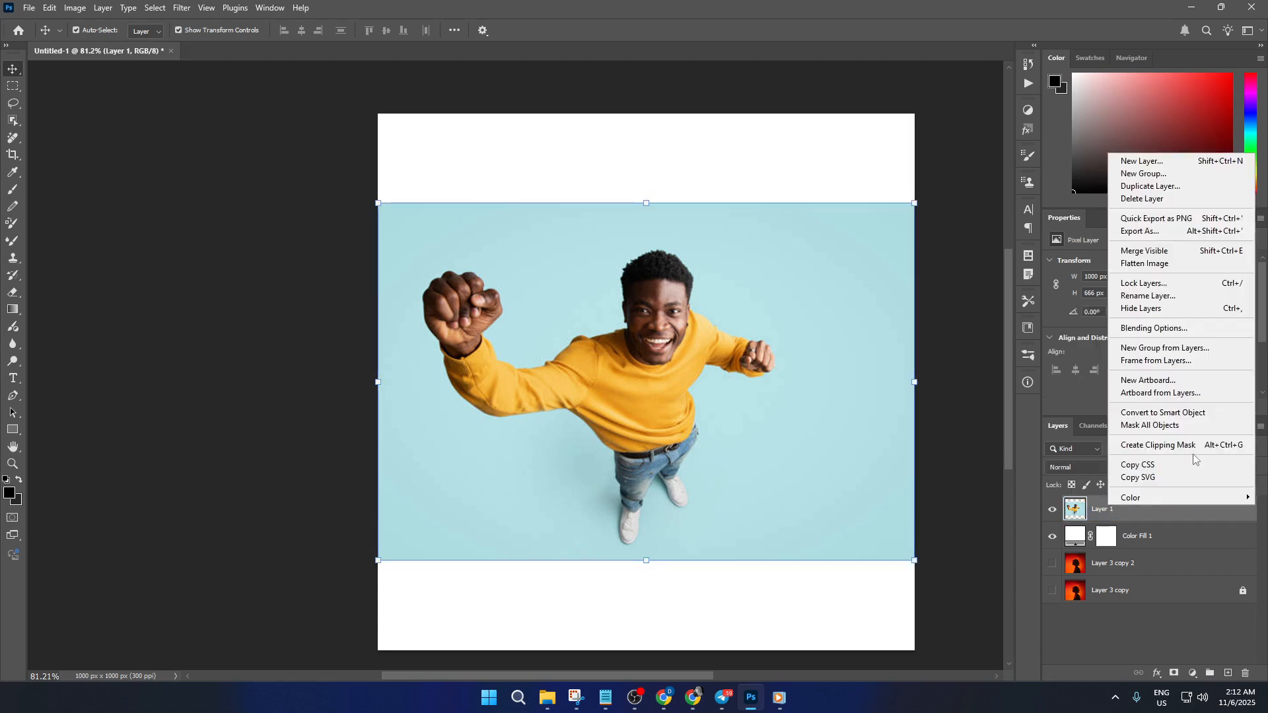
pyautogui.click(1163, 413)
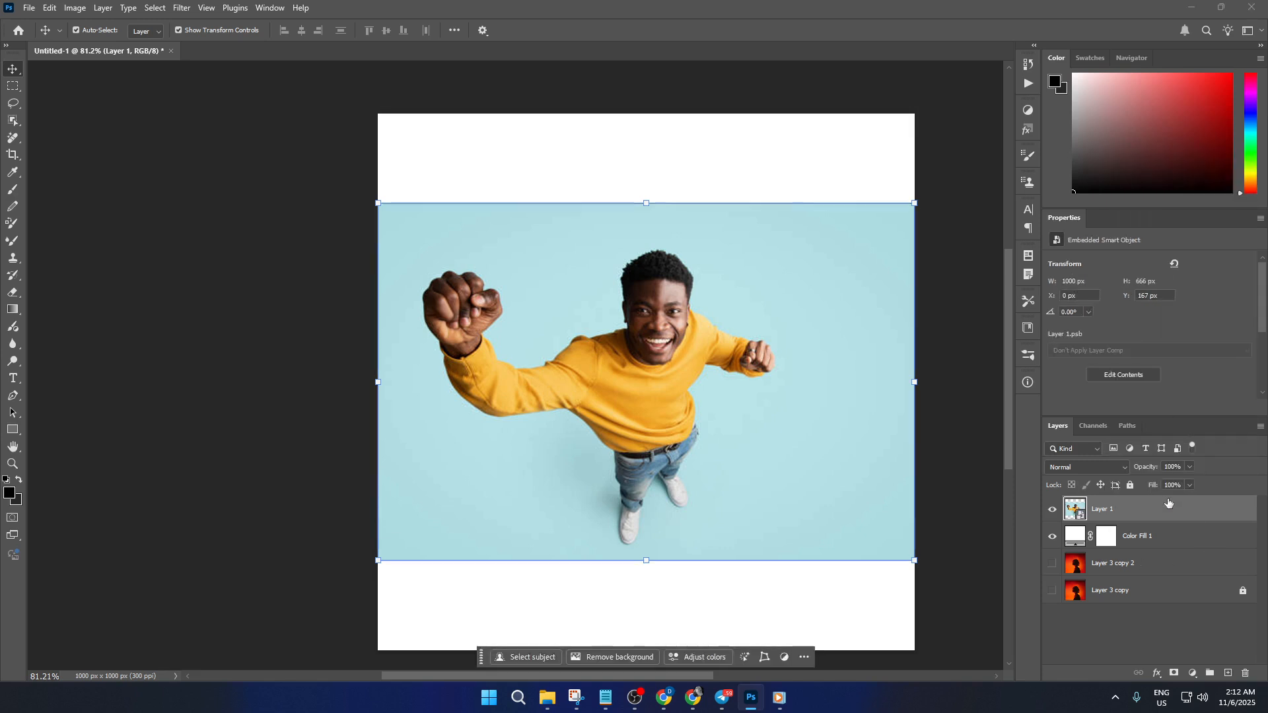
# Try to move the photo with Layer 1 fully locked, and unlock the layer again.
pyautogui.click(1131, 486)
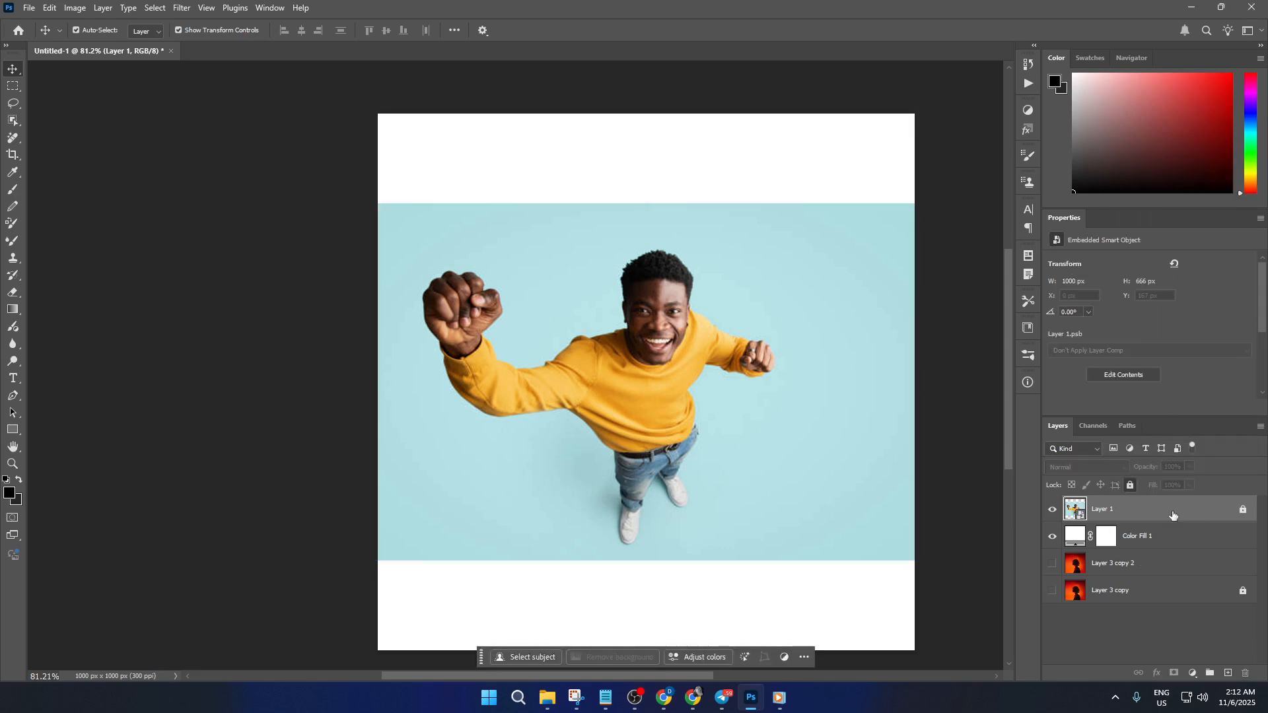
pyautogui.moveTo(774, 418)
pyautogui.mouseDown()
pyautogui.moveTo(755, 422)
pyautogui.moveTo(789, 405)
pyautogui.mouseUp()
pyautogui.moveTo(656, 389); pyautogui.dragTo(532, 358)
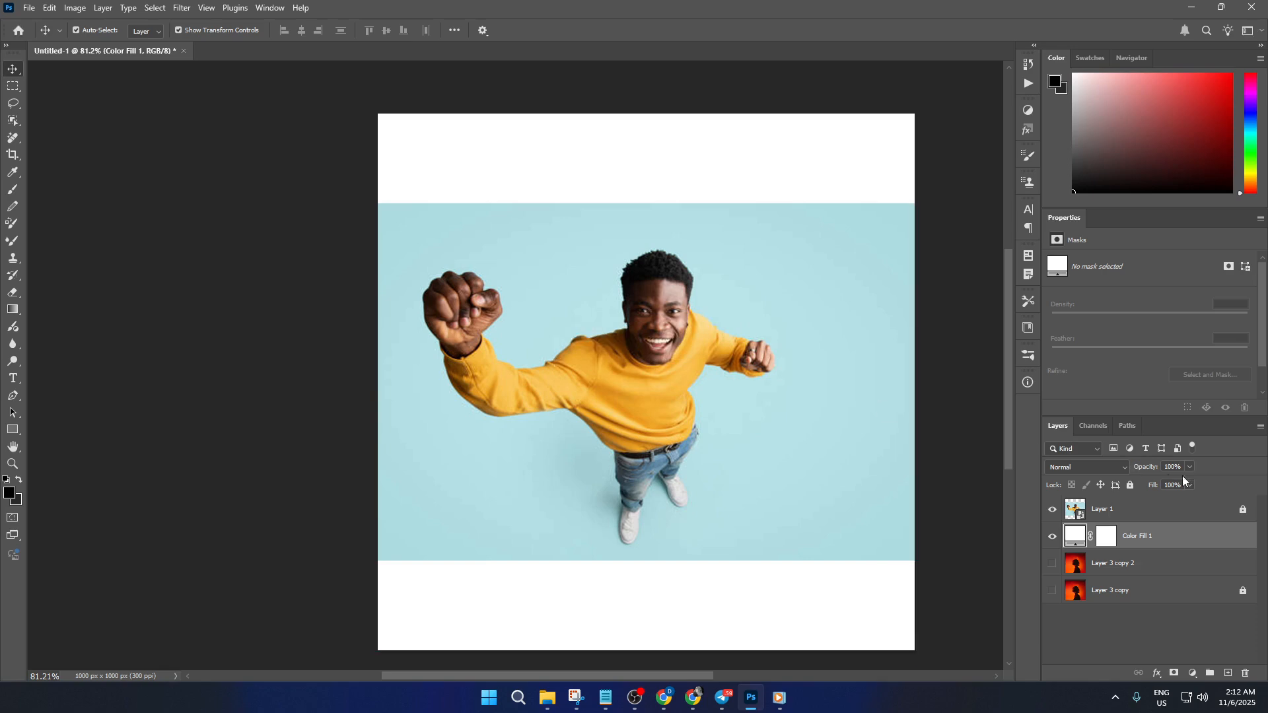
pyautogui.click(1241, 506)
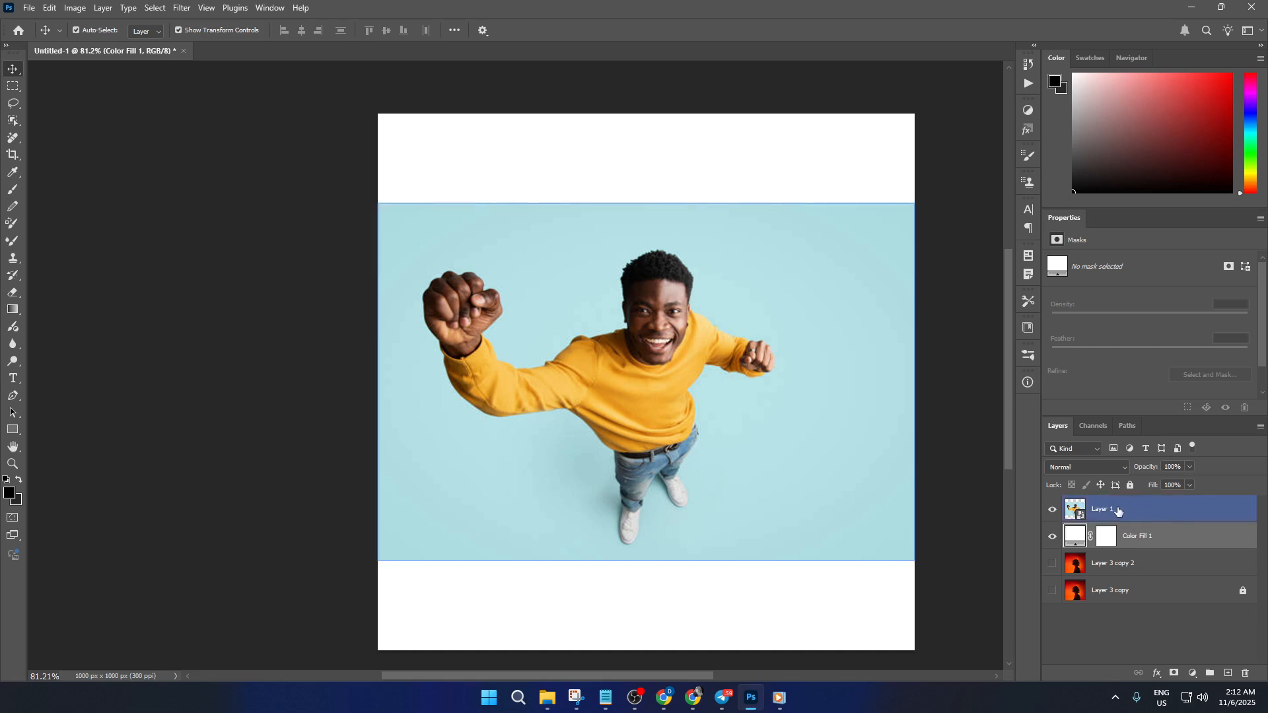
pyautogui.click(718, 375)
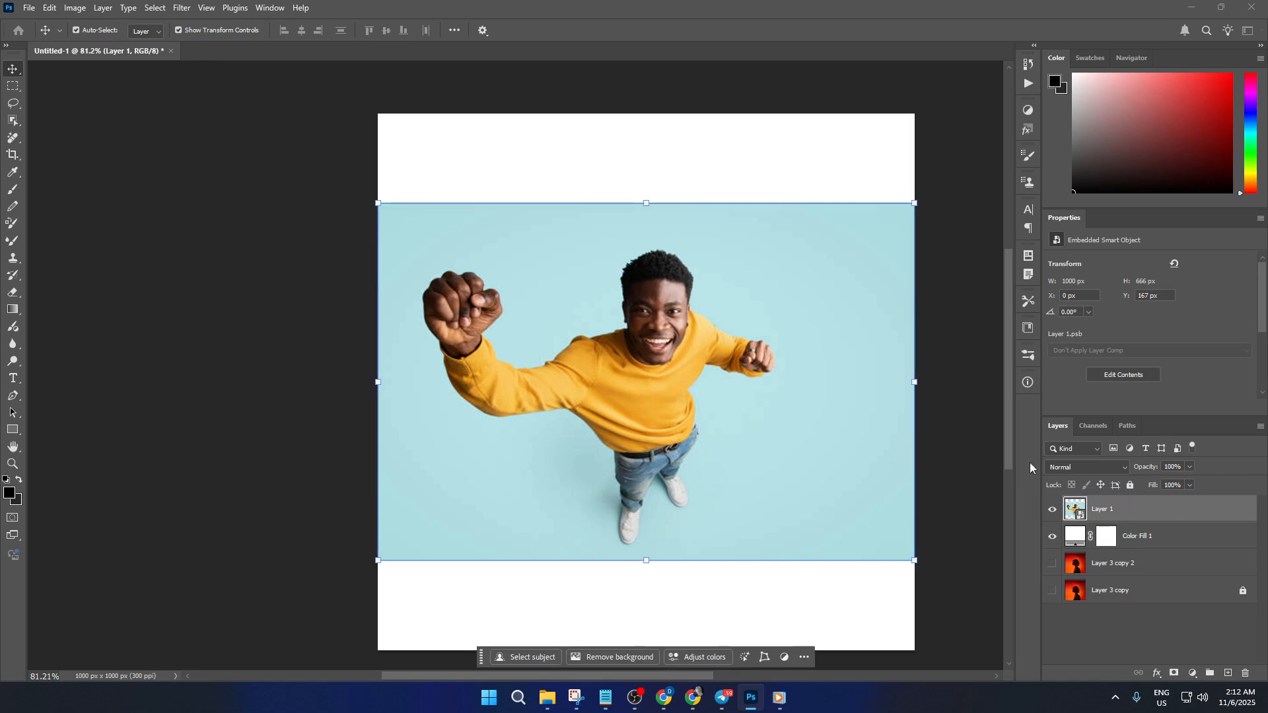
# Select the man's raised fist and forearm with a rectangular marquee of about 278 × 288 px.
pyautogui.click(13, 87)
pyautogui.moveTo(413, 247); pyautogui.dragTo(560, 401)
pyautogui.moveTo(486, 318)
pyautogui.mouseDown()
pyautogui.moveTo(479, 341)
pyautogui.moveTo(469, 330)
pyautogui.mouseUp()
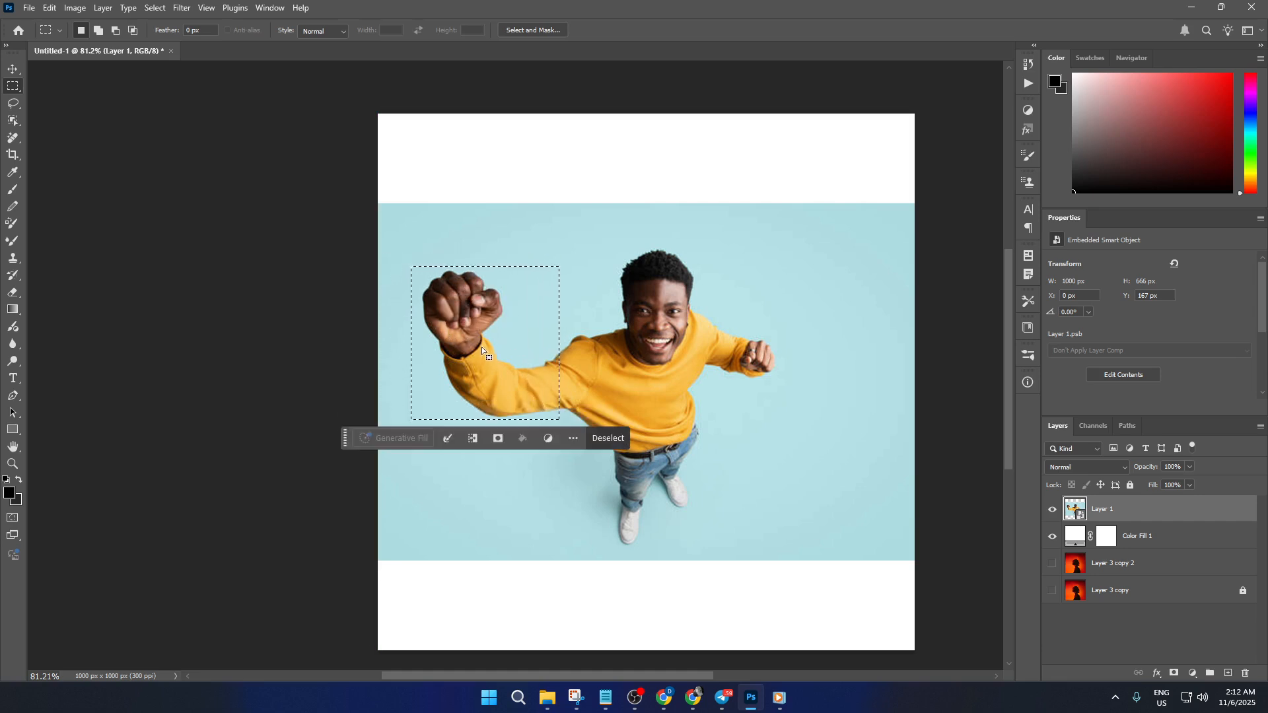
# Try copying the selected arm area to a new layer with Layer Via Copy, and undo the copy.
pyautogui.rightClick(486, 345)
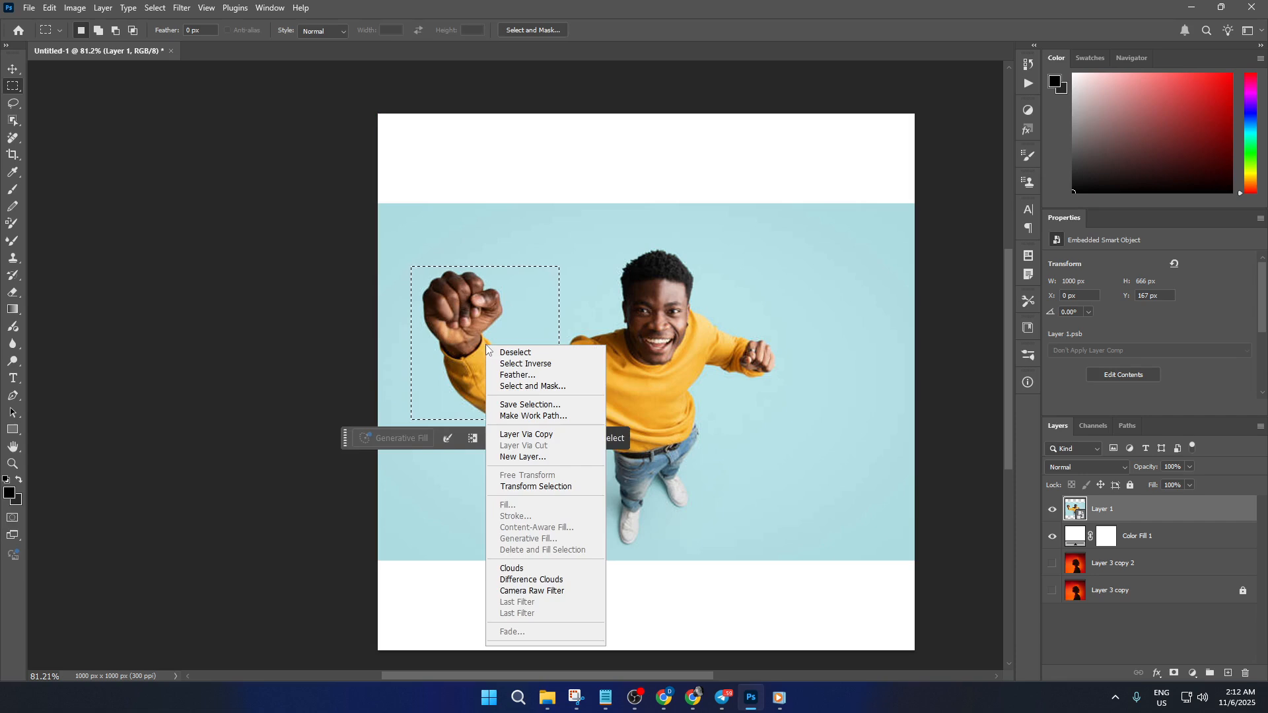
pyautogui.click(553, 436)
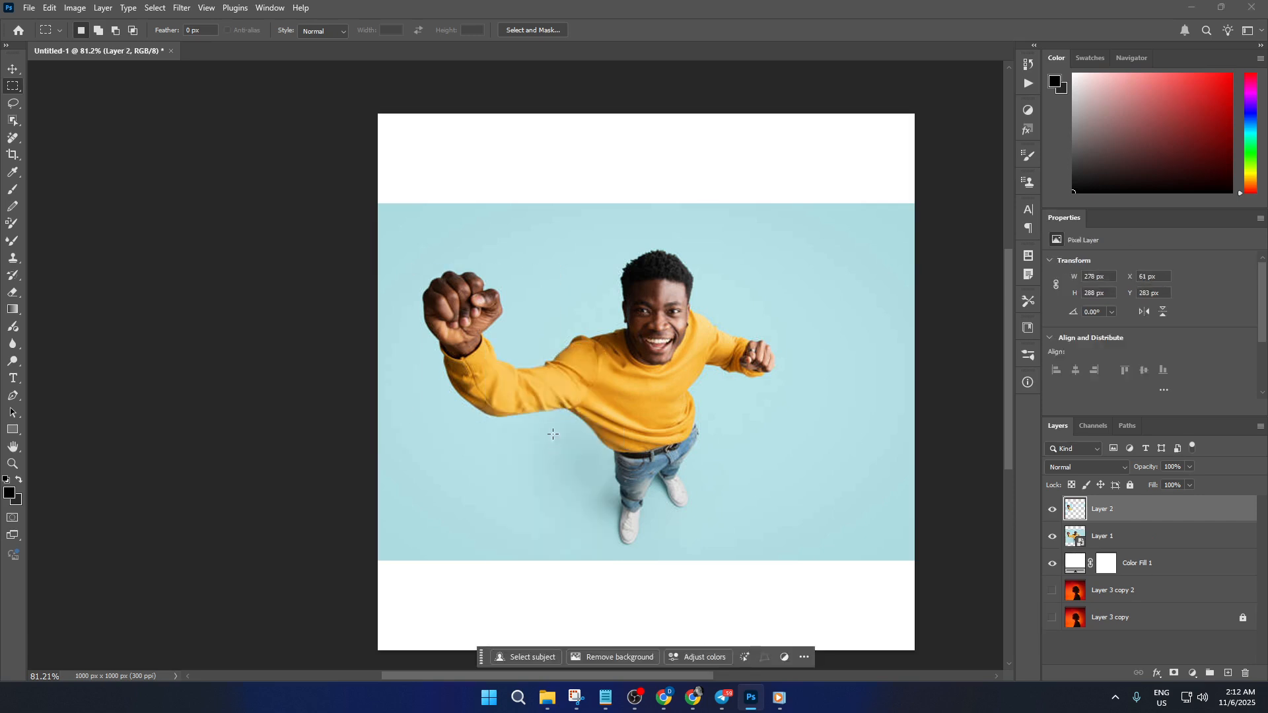
pyautogui.moveTo(494, 354)
pyautogui.mouseDown()
pyautogui.moveTo(429, 364)
pyautogui.moveTo(499, 356)
pyautogui.mouseUp()
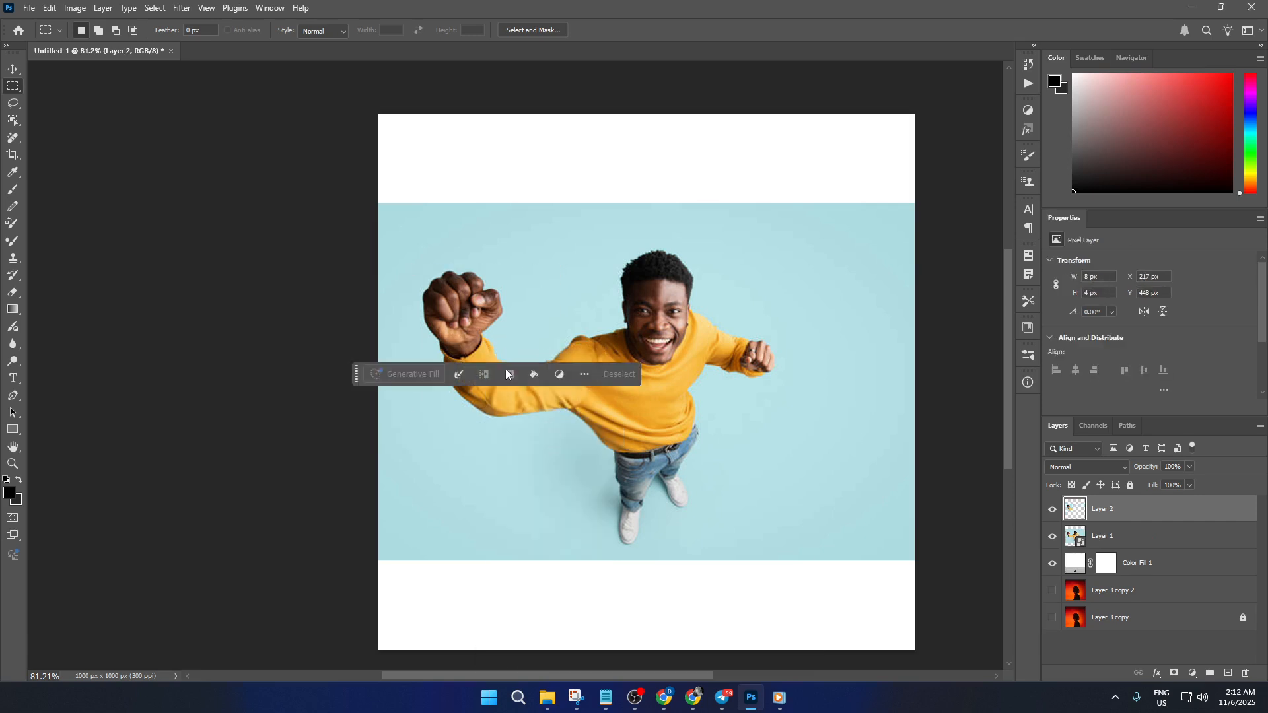
pyautogui.press('z')
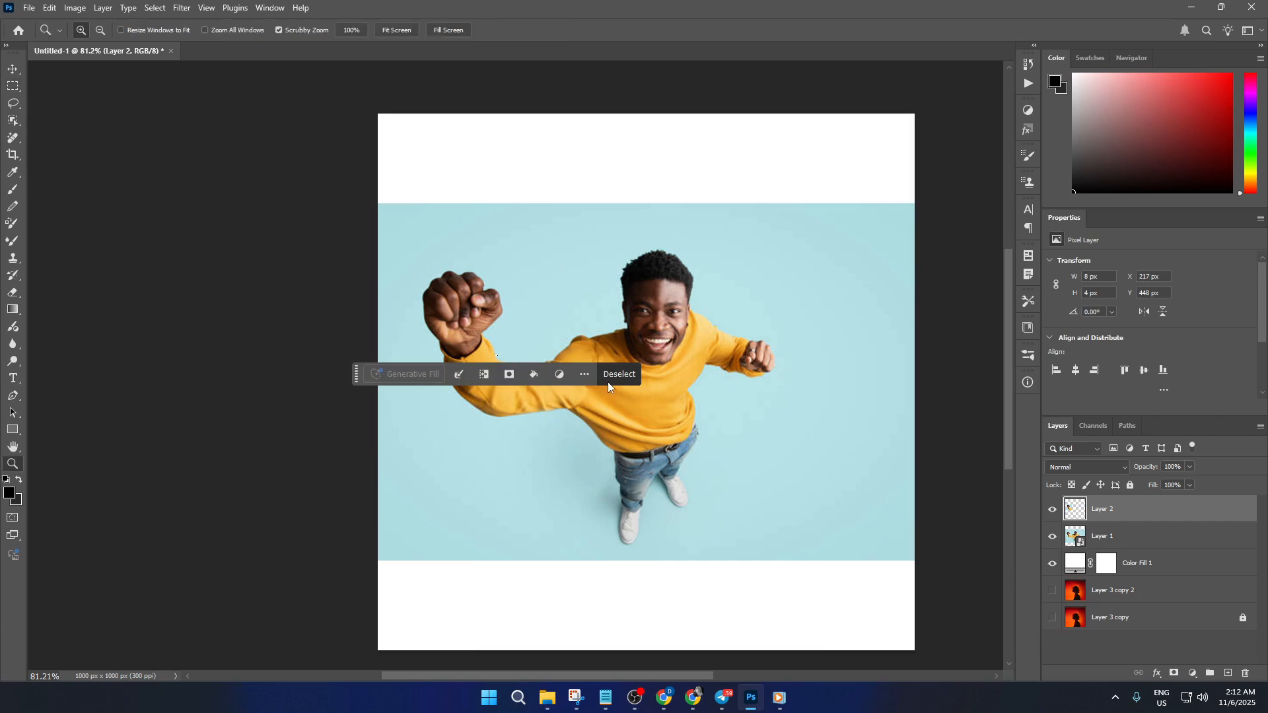
pyautogui.hotkey('ctrl', 'z')
pyautogui.hotkey('ctrl', 'z')
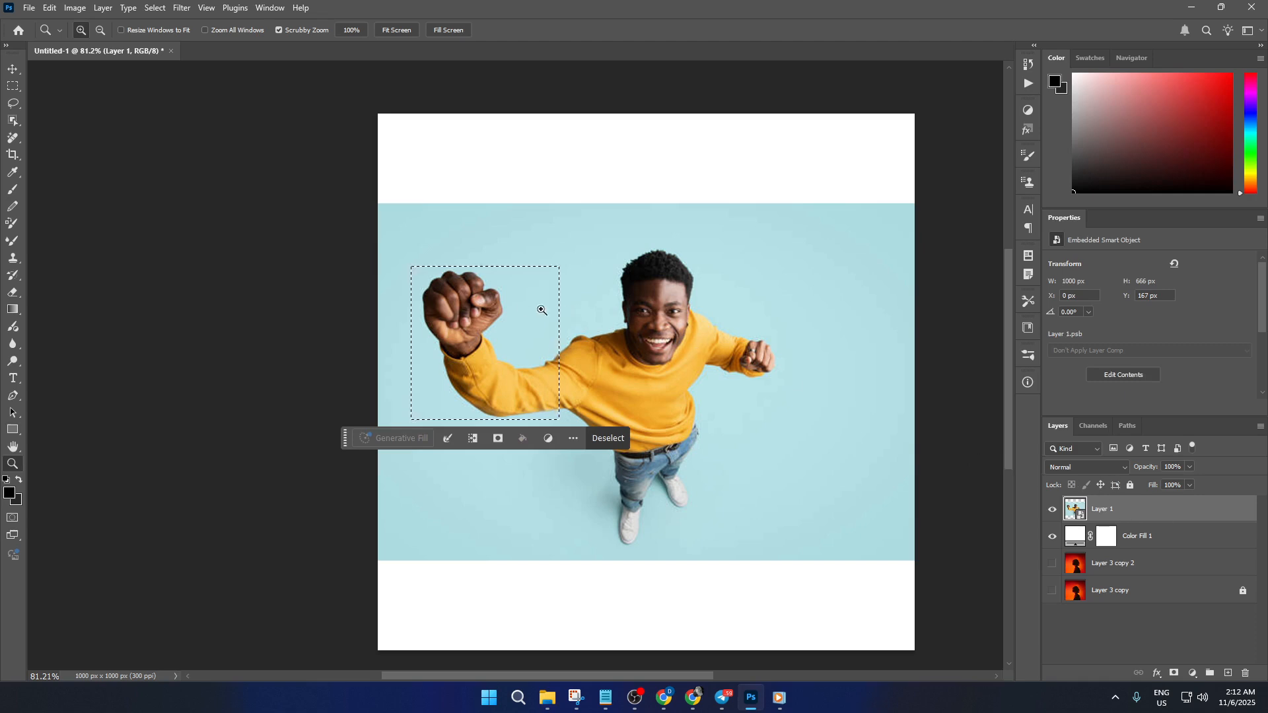
# Rasterize the Layer 1 Smart Object, keeping the marquee around the raised arm active.
pyautogui.moveTo(494, 322); pyautogui.dragTo(490, 329)
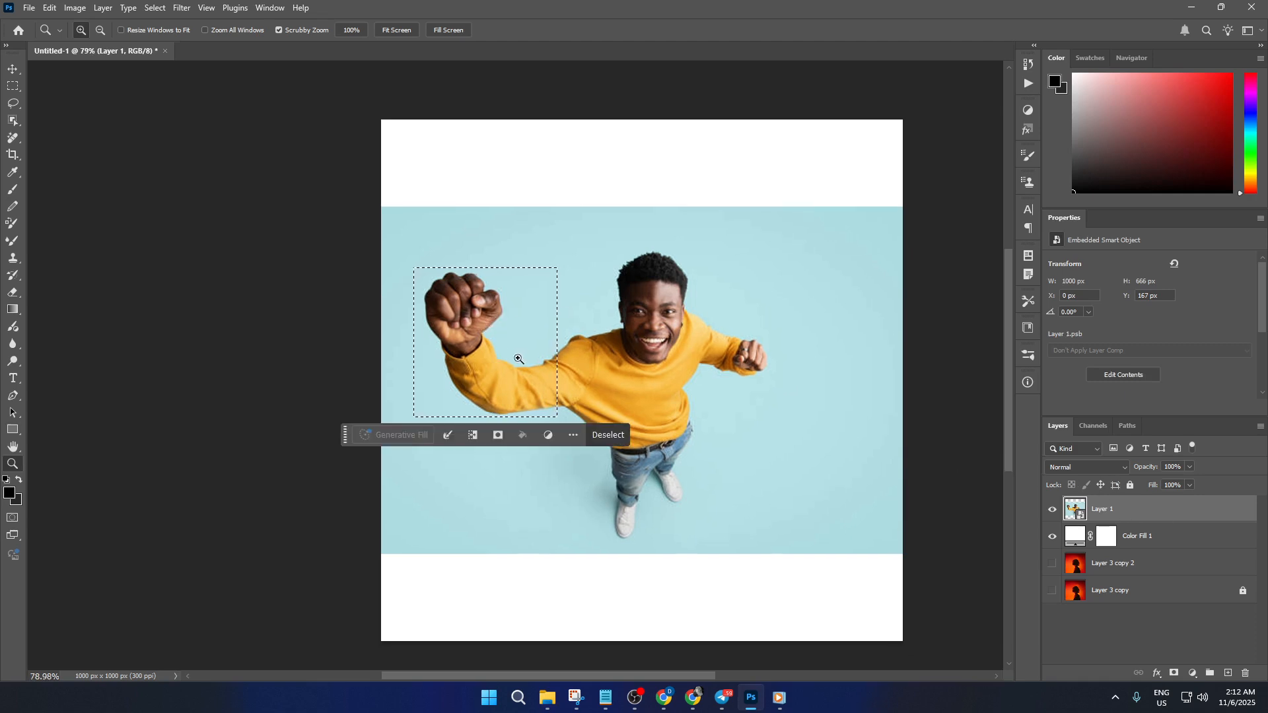
pyautogui.rightClick(1116, 506)
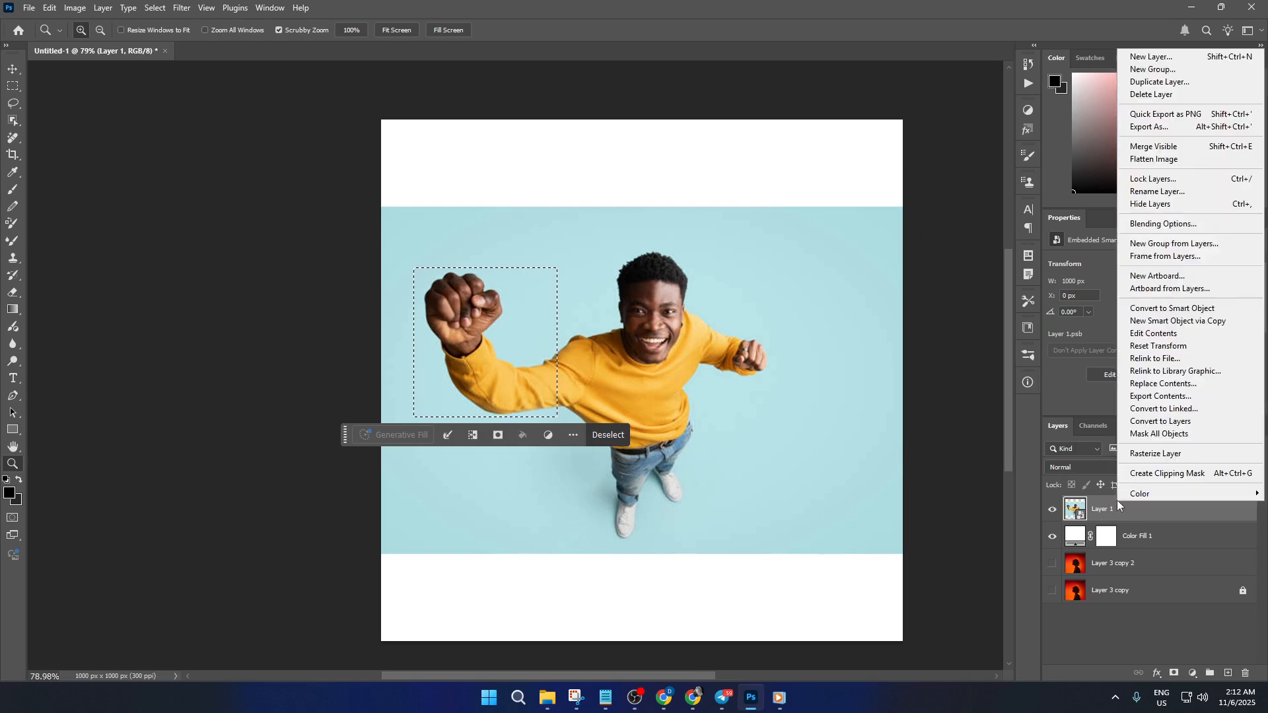
pyautogui.click(1171, 455)
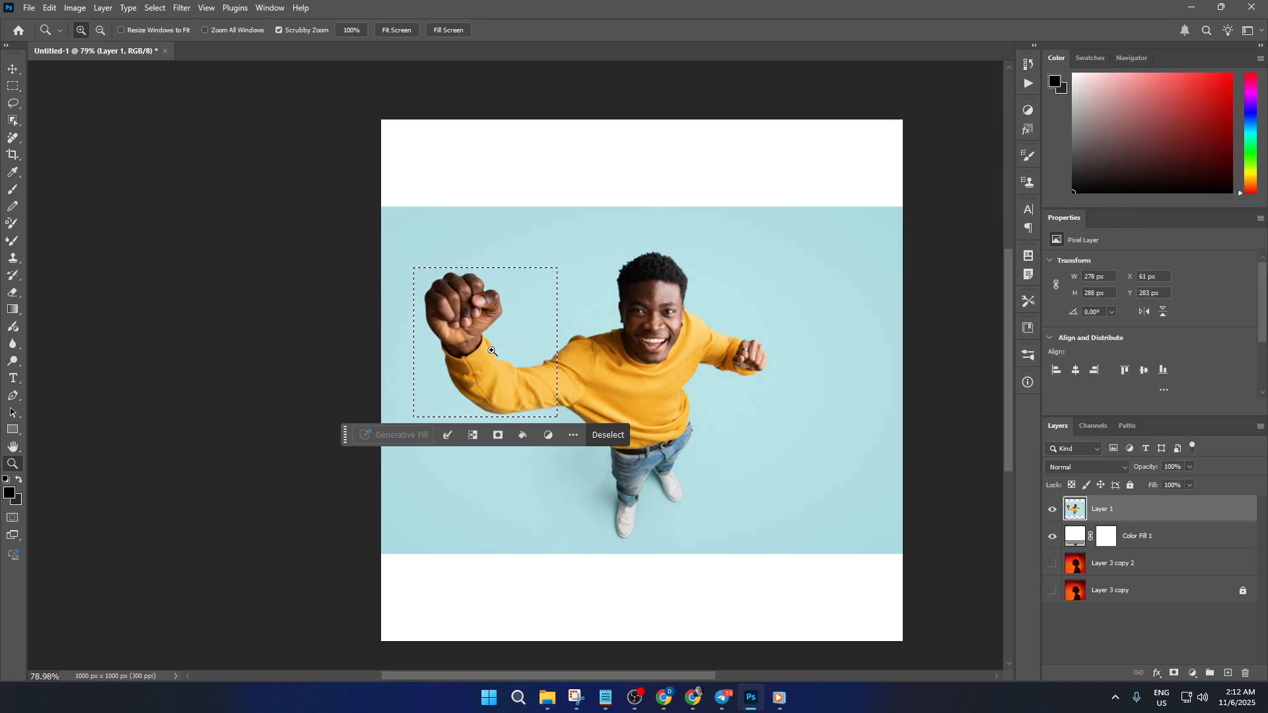
# Try moving the selected arm pixels slightly with the Move tool, and undo the move.
pyautogui.moveTo(488, 353); pyautogui.dragTo(482, 360)
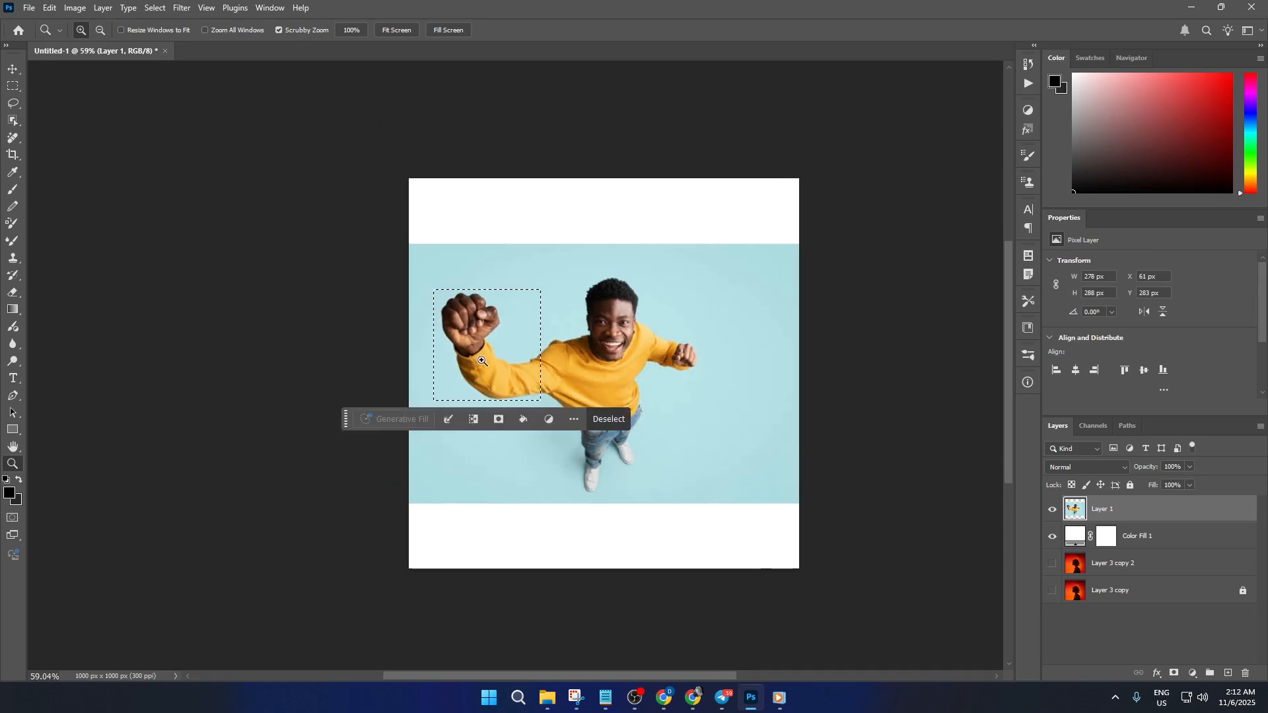
pyautogui.scroll(1, 479, 362)
pyautogui.hscroll(-1, 523, 410)
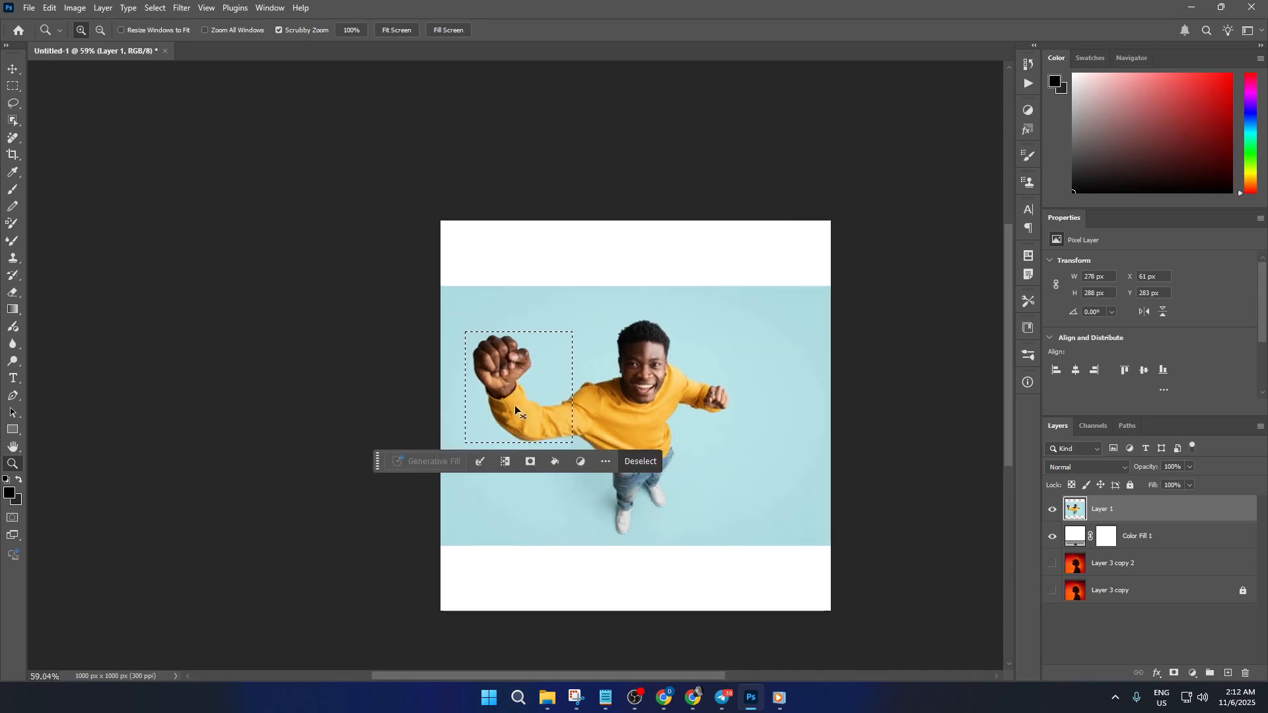
pyautogui.scroll(1, 534, 401)
pyautogui.scroll(2, 534, 401)
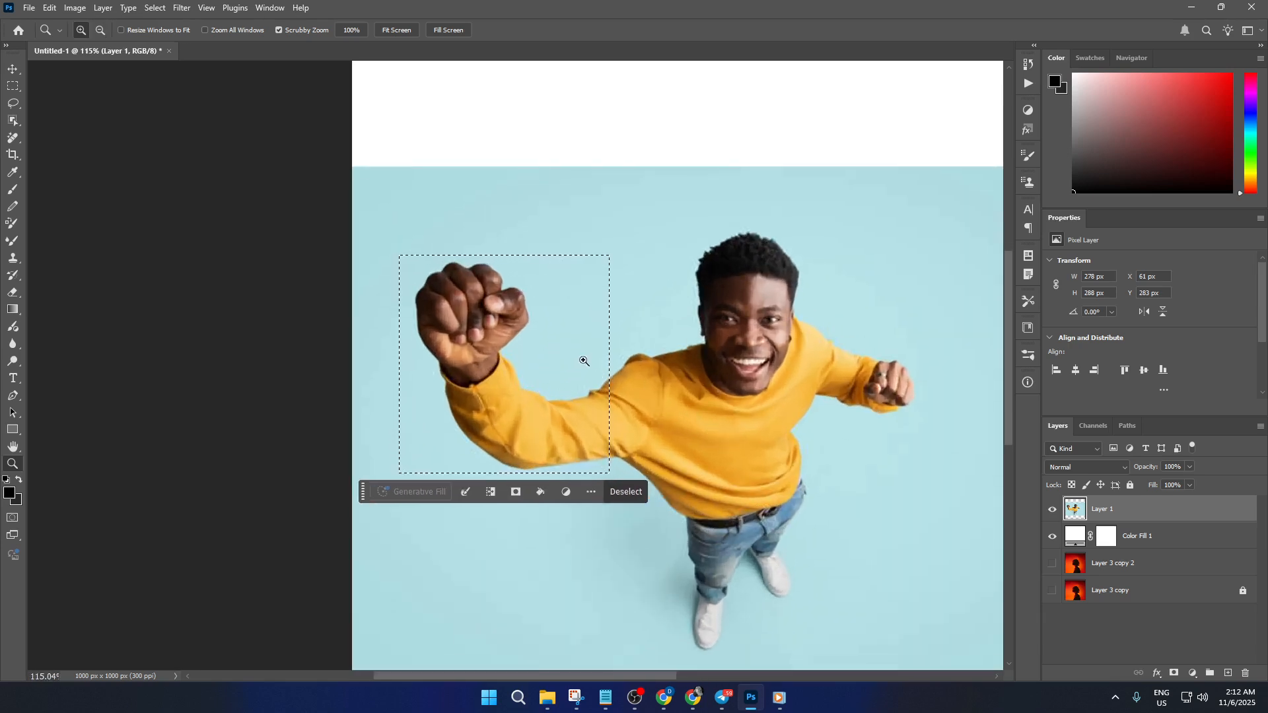
pyautogui.click(13, 69)
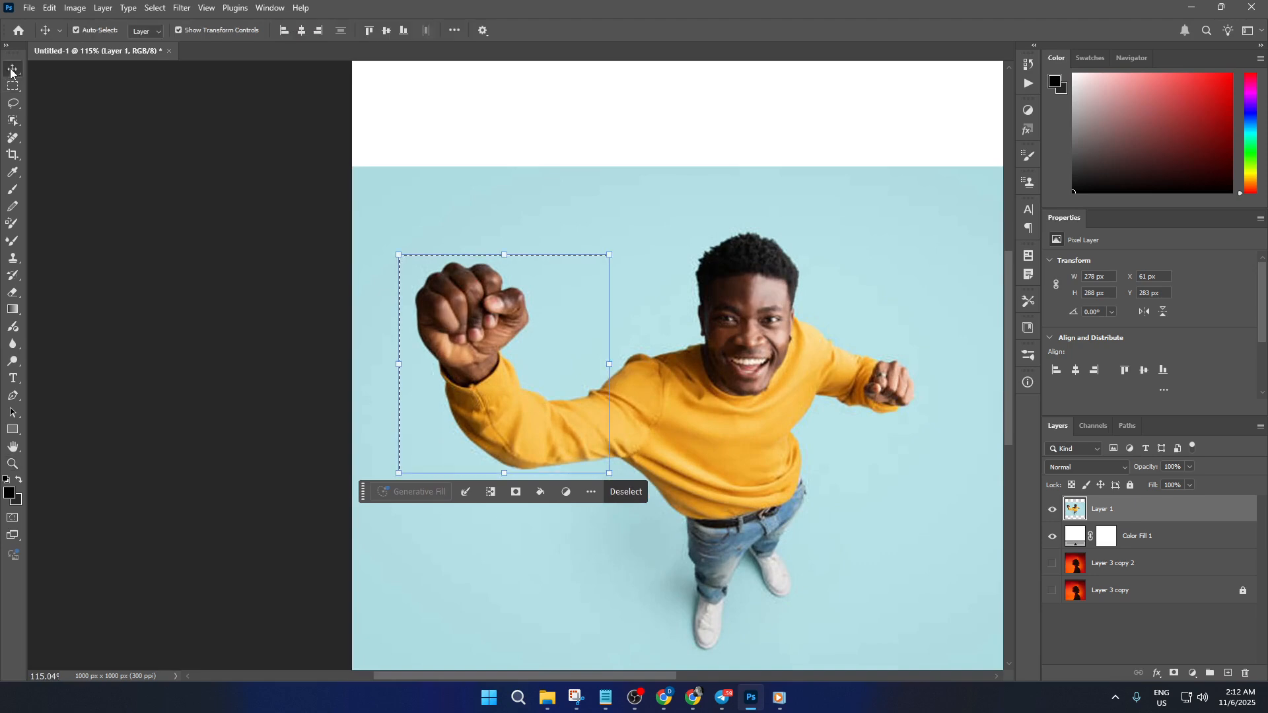
pyautogui.moveTo(538, 376)
pyautogui.mouseDown()
pyautogui.moveTo(525, 395)
pyautogui.moveTo(601, 468)
pyautogui.moveTo(585, 374)
pyautogui.moveTo(598, 383)
pyautogui.moveTo(556, 372)
pyautogui.mouseUp()
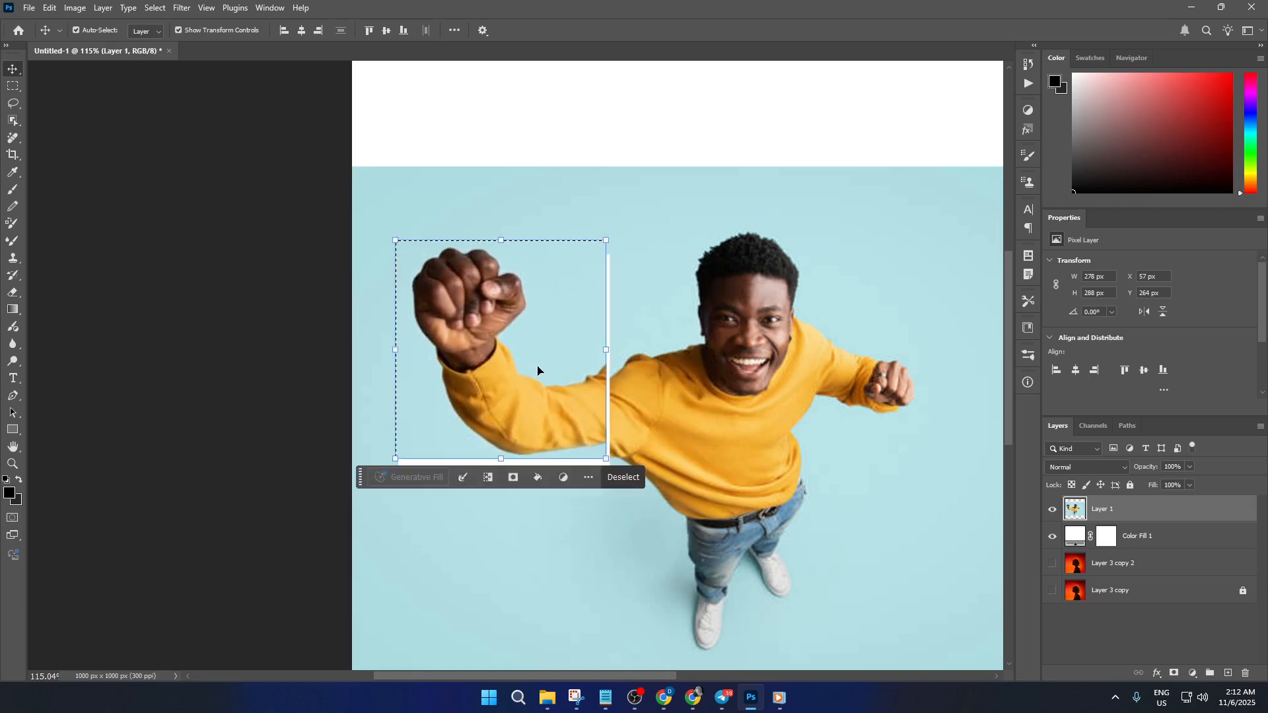
pyautogui.hotkey('ctrl', 'z')
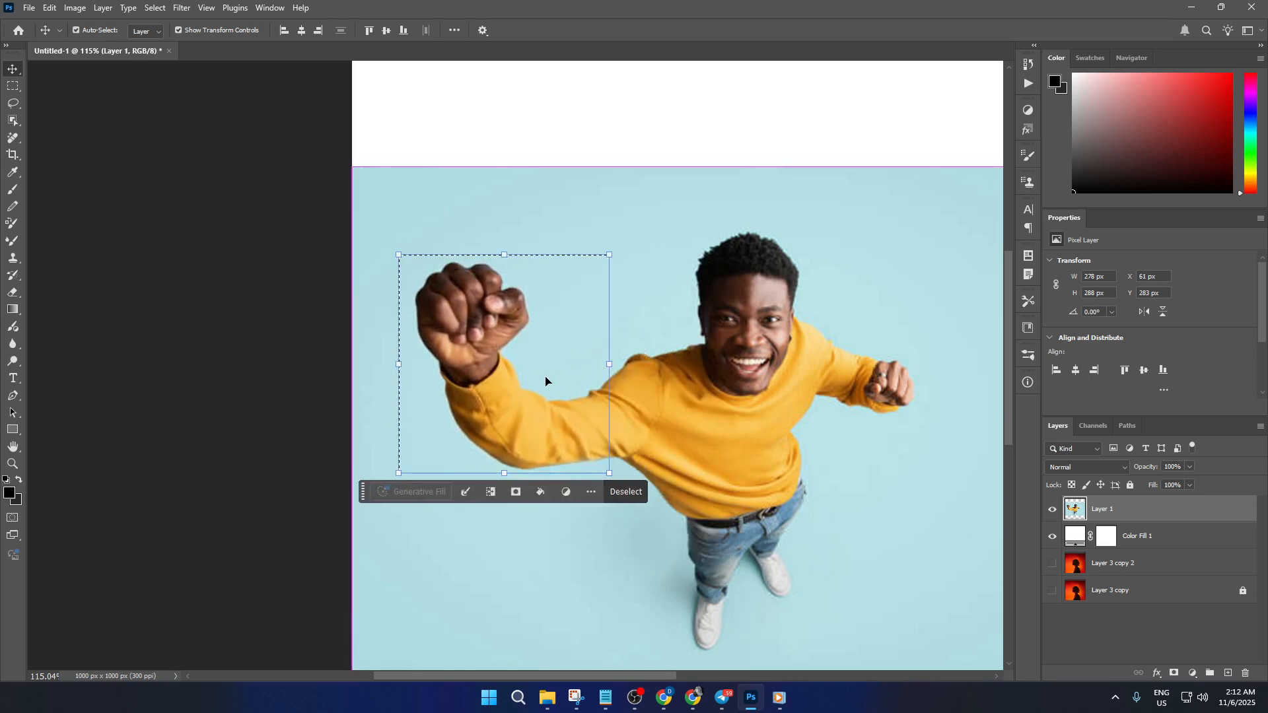
# Try shifting the selected arm area sideways, undo the shift, and clear the rectangular selection.
pyautogui.scroll(-1, 708, 400)
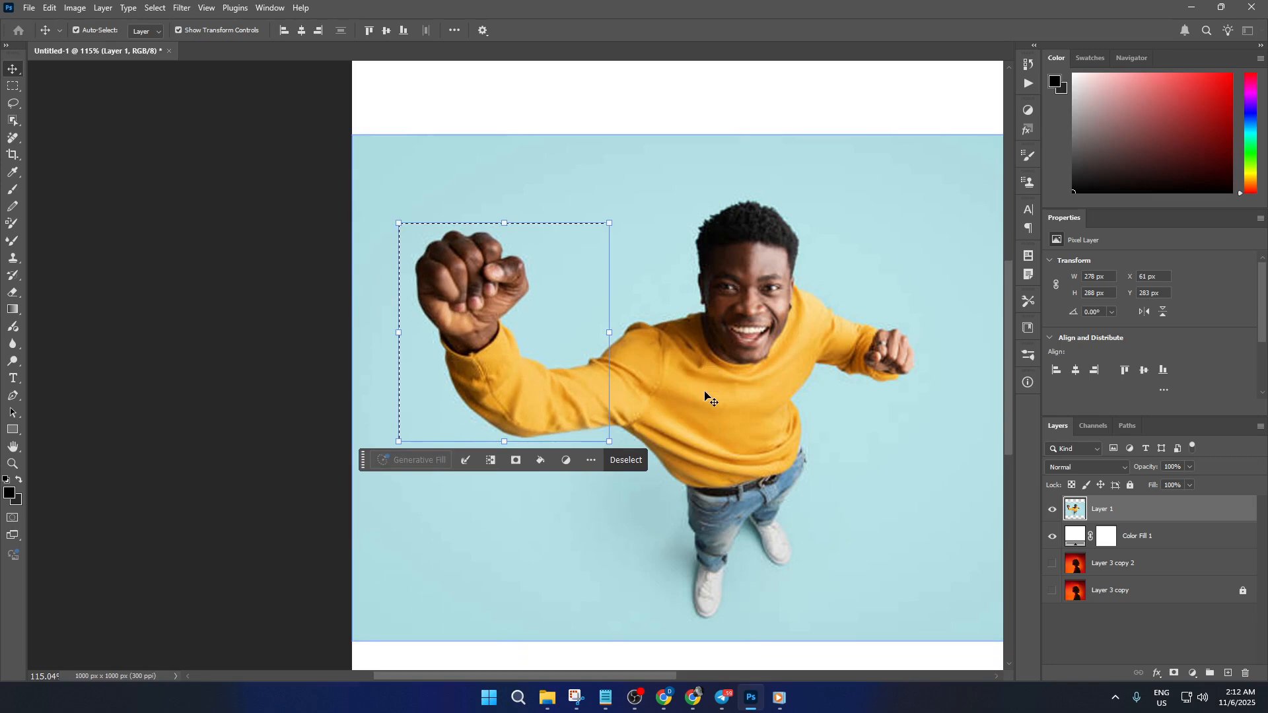
pyautogui.moveTo(413, 314); pyautogui.dragTo(497, 315)
pyautogui.hotkey('ctrl', 'z')
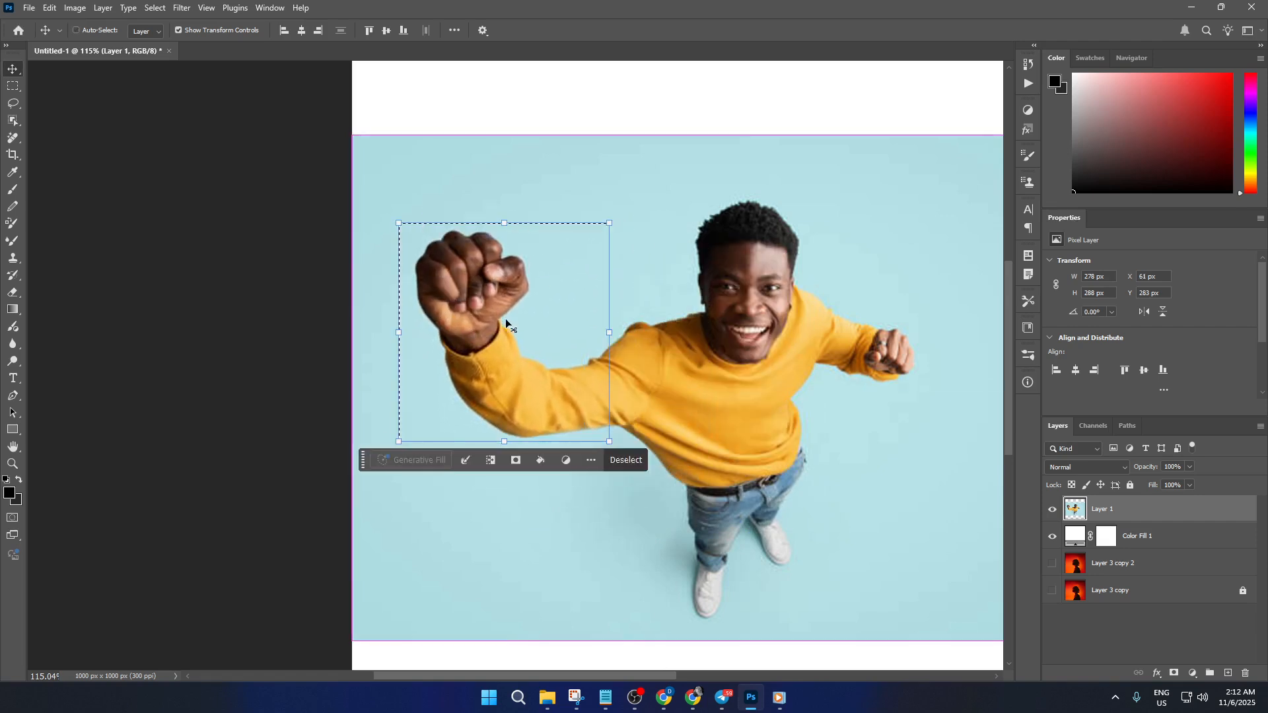
pyautogui.click(541, 332)
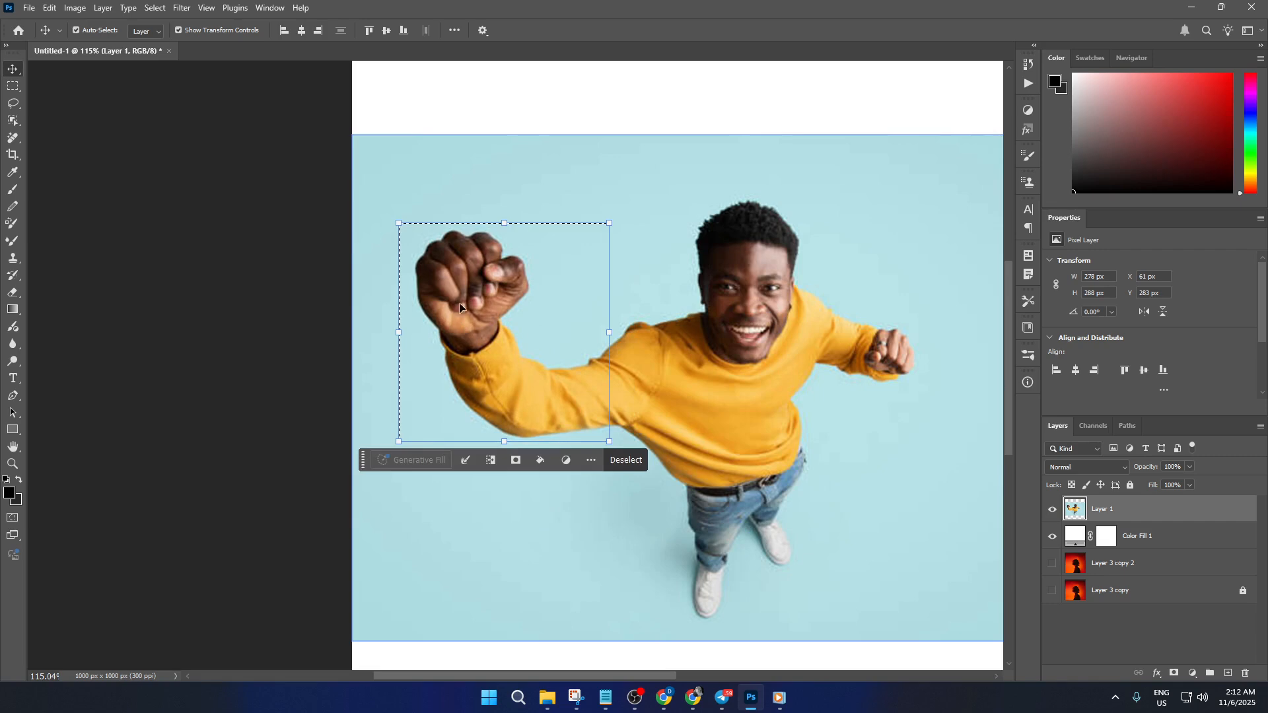
pyautogui.click(636, 459)
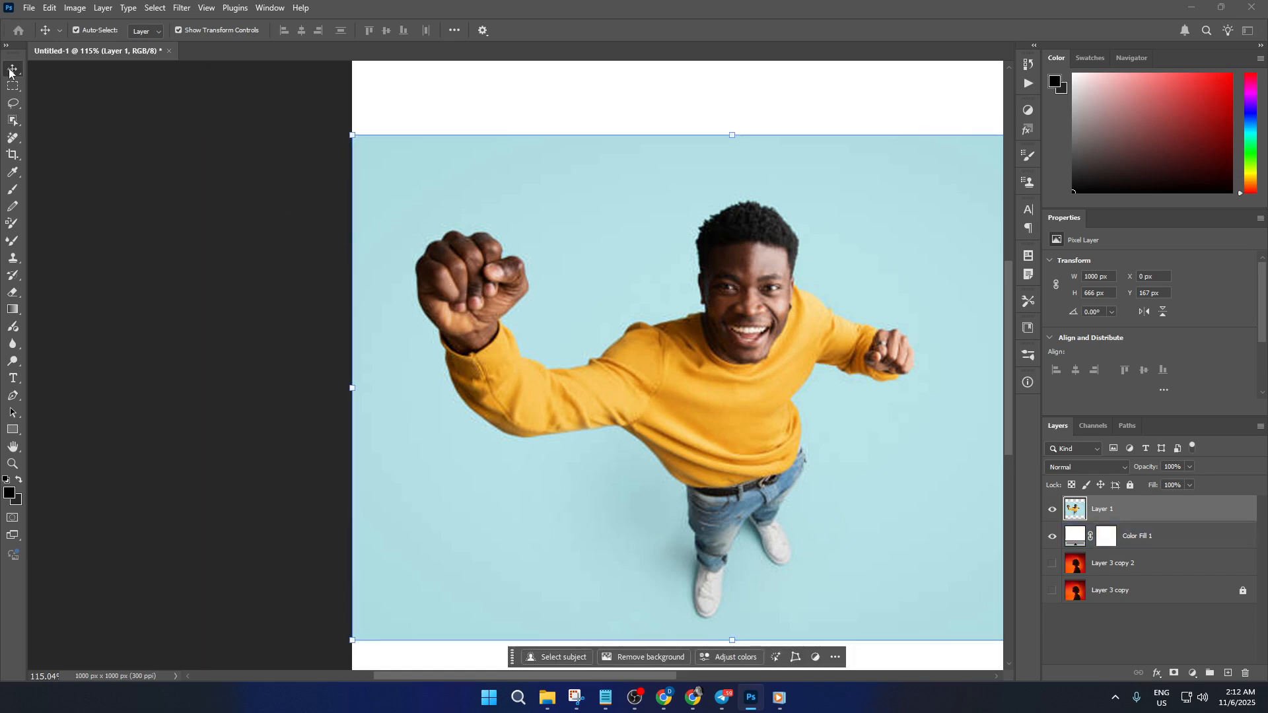
# Draw a round freehand Lasso selection around the man's raised fist and nudge the selection outline slightly.
pyautogui.click(16, 92)
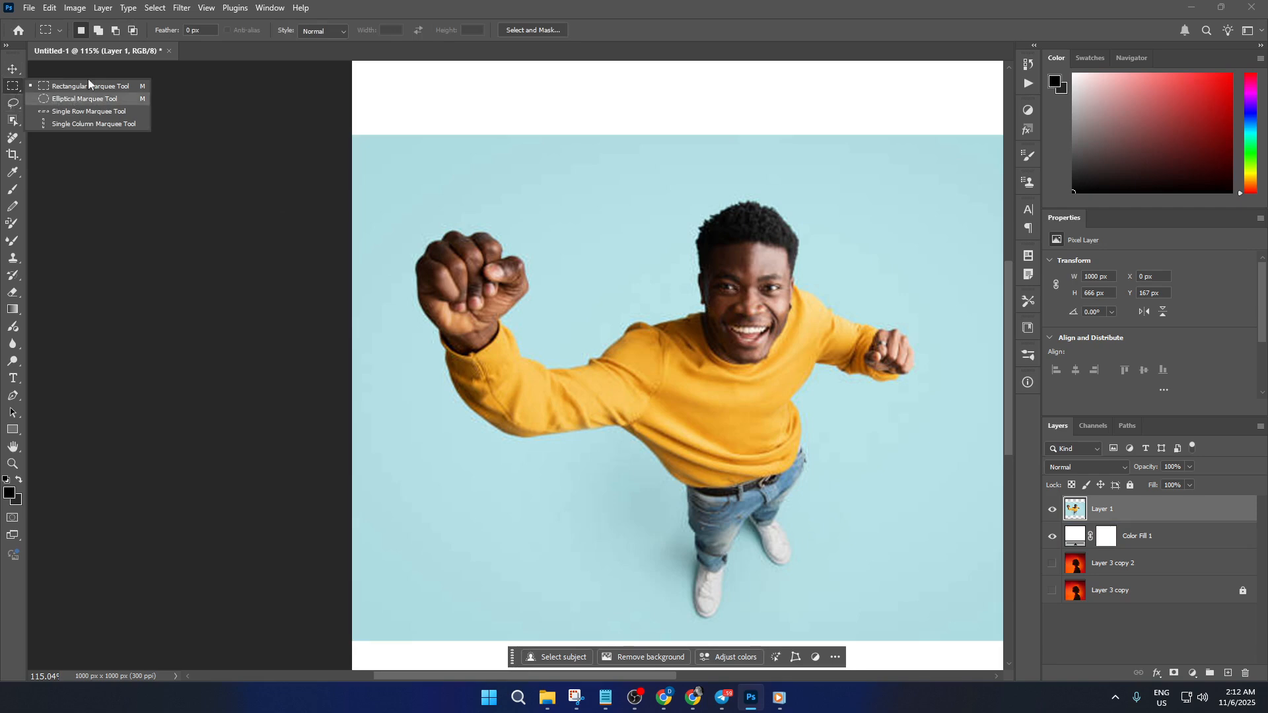
pyautogui.click(16, 103)
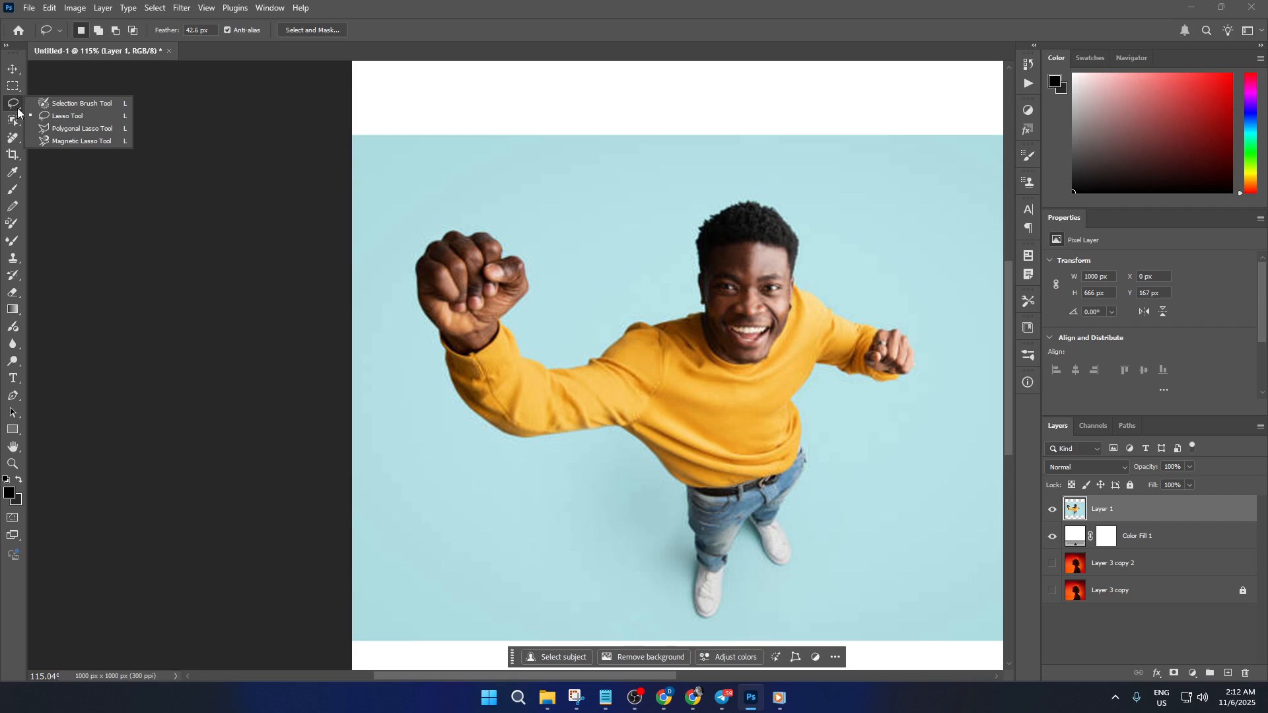
pyautogui.click(87, 115)
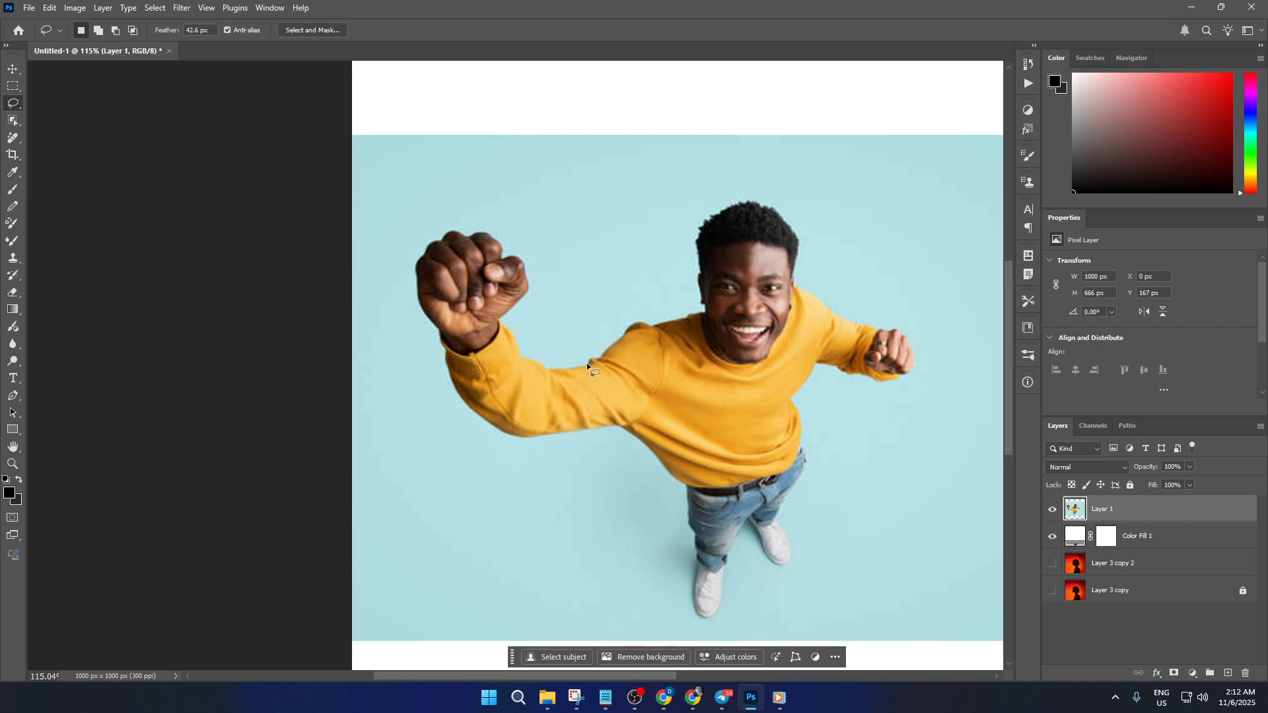
pyautogui.moveTo(527, 246)
pyautogui.mouseDown()
pyautogui.moveTo(483, 233)
pyautogui.moveTo(434, 247)
pyautogui.mouseUp()
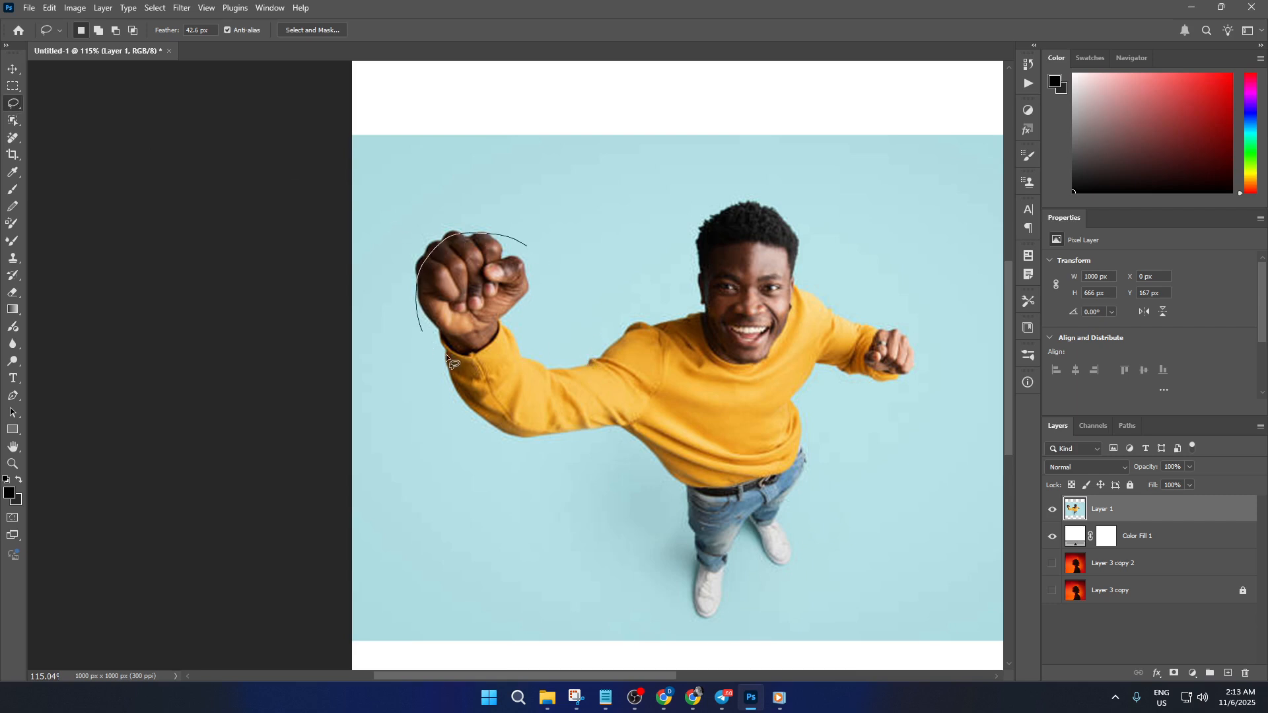
pyautogui.moveTo(557, 307)
pyautogui.mouseDown()
pyautogui.moveTo(501, 252)
pyautogui.moveTo(475, 333)
pyautogui.moveTo(486, 274)
pyautogui.moveTo(474, 273)
pyautogui.mouseUp()
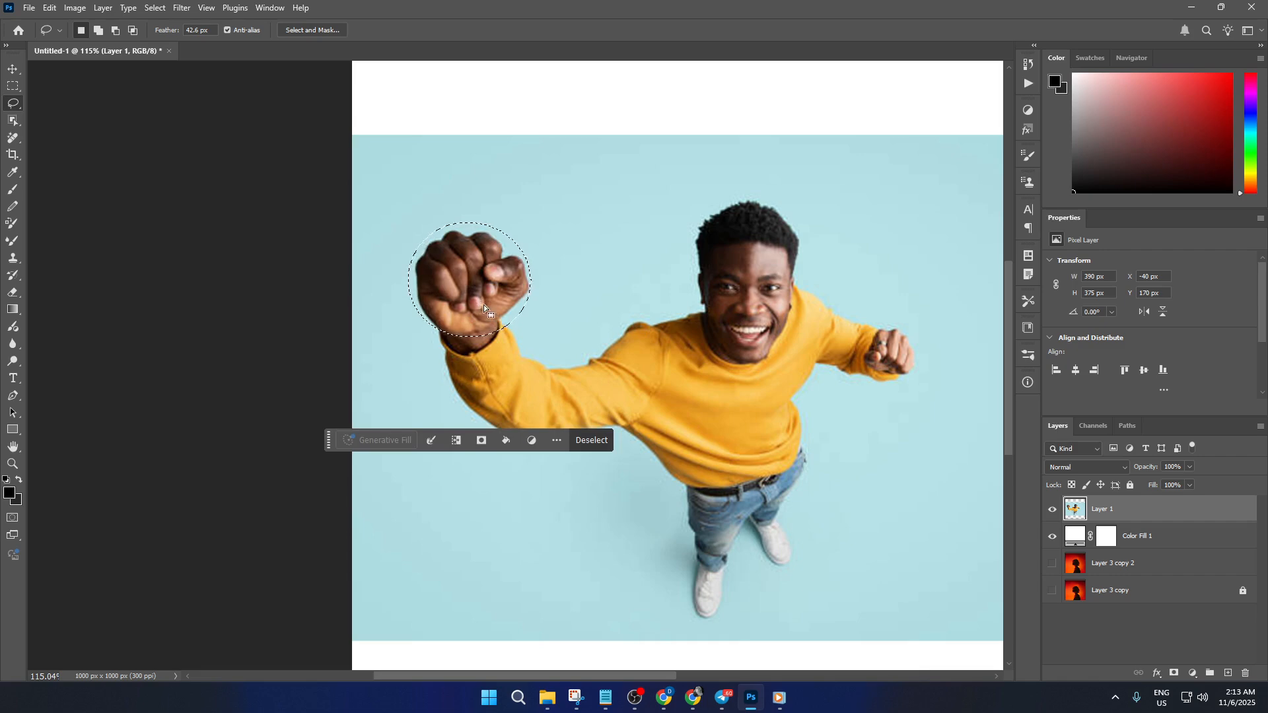
pyautogui.rightClick(464, 282)
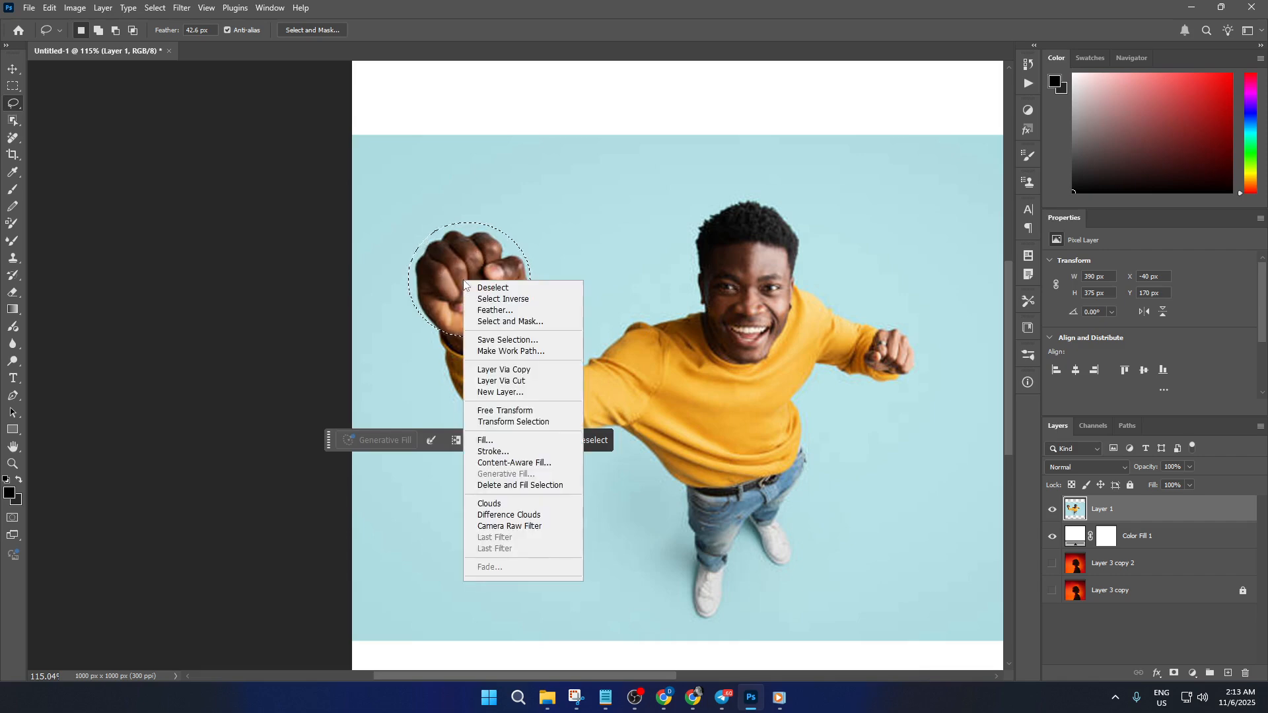
pyautogui.press('Escape')
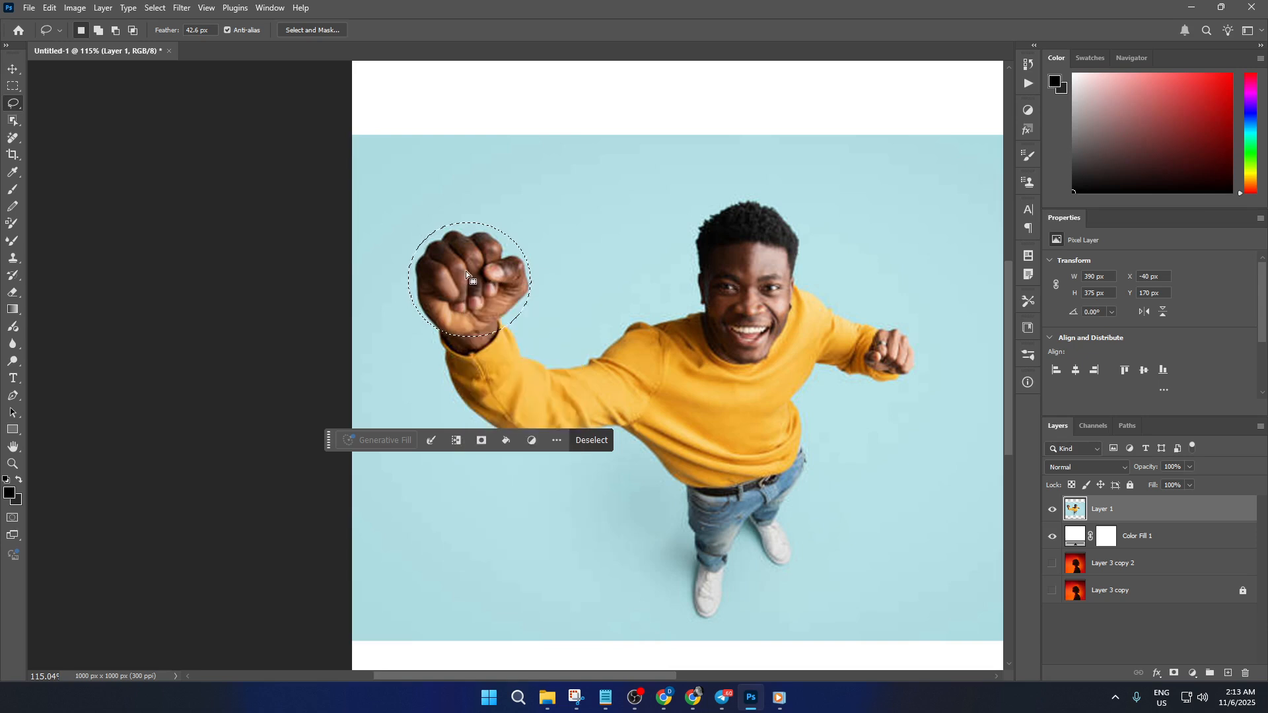
pyautogui.moveTo(466, 273)
pyautogui.mouseDown()
pyautogui.moveTo(465, 285)
pyautogui.moveTo(466, 272)
pyautogui.mouseUp()
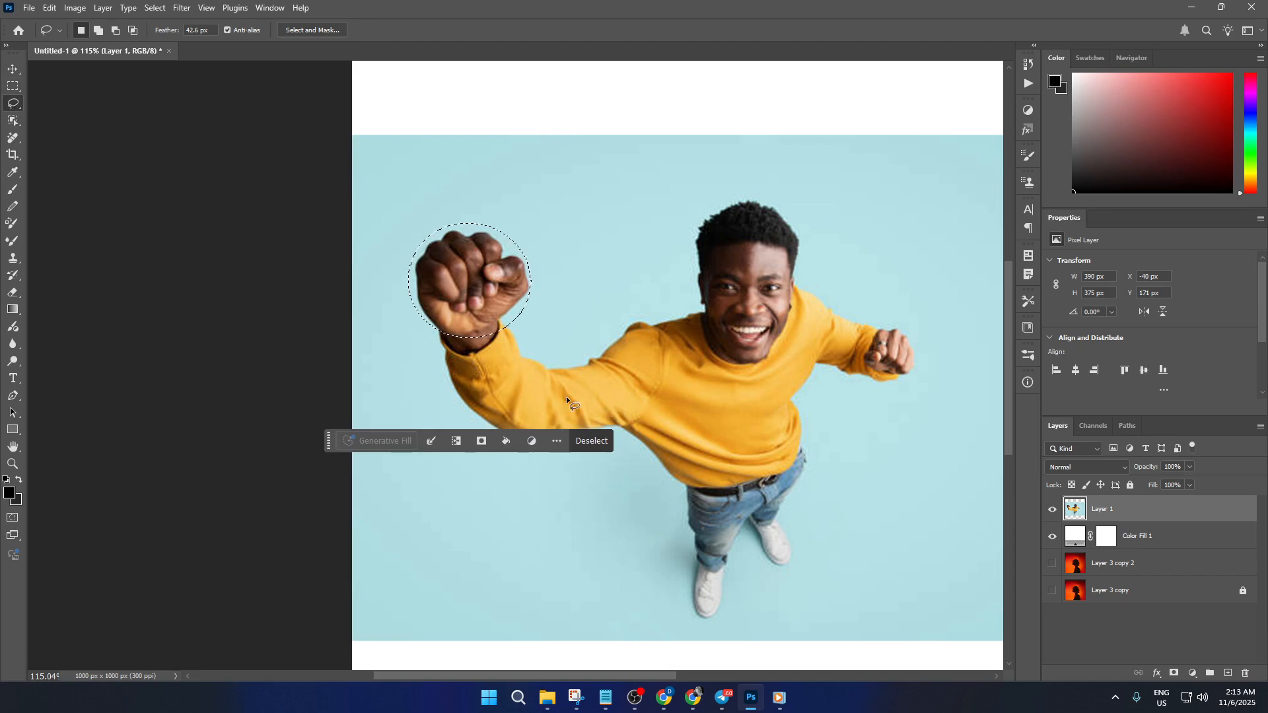
# Try cutting the lassoed fist onto a new layer and moving it down toward the forearm, and undo both the move and the cut.
pyautogui.rightClick(476, 284)
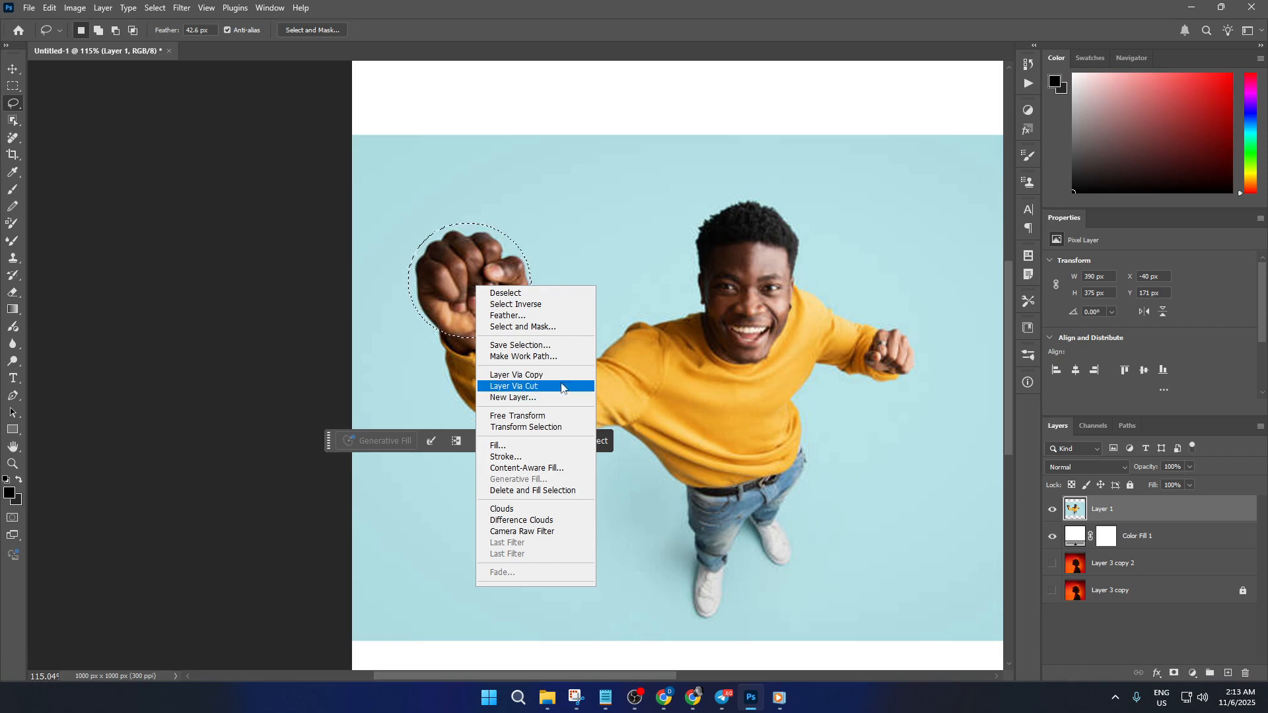
pyautogui.click(538, 374)
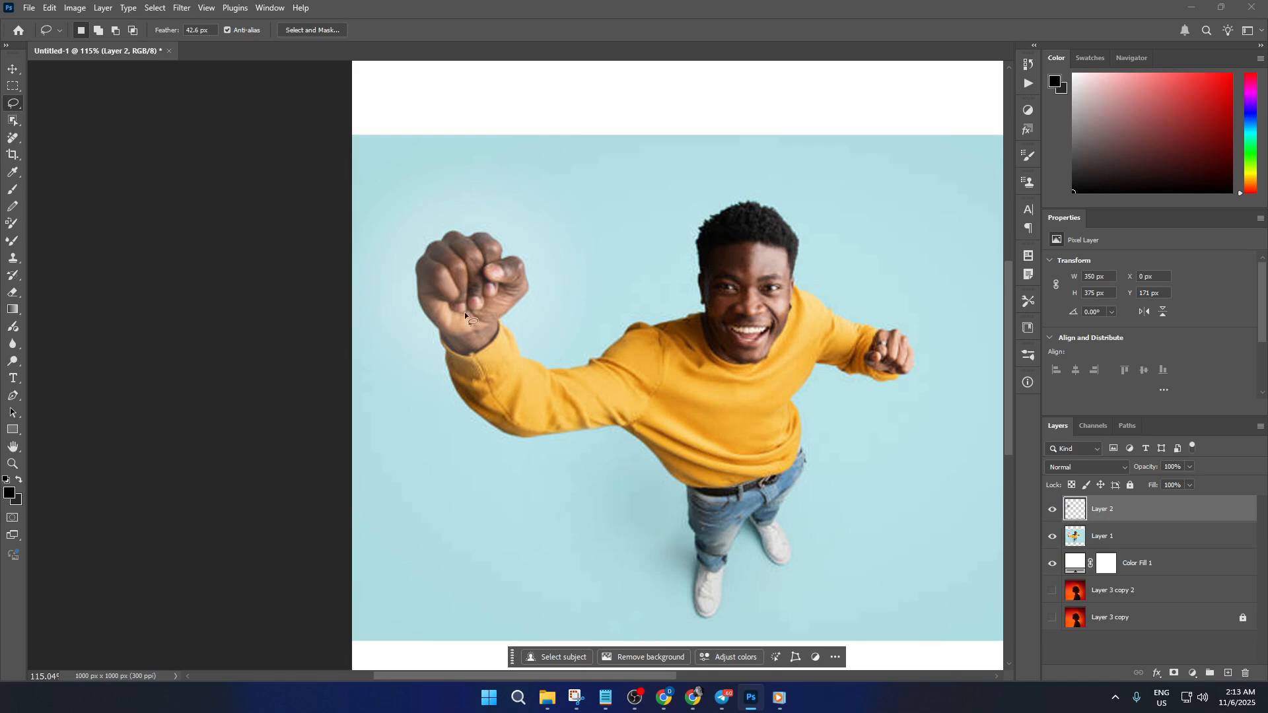
pyautogui.click(12, 69)
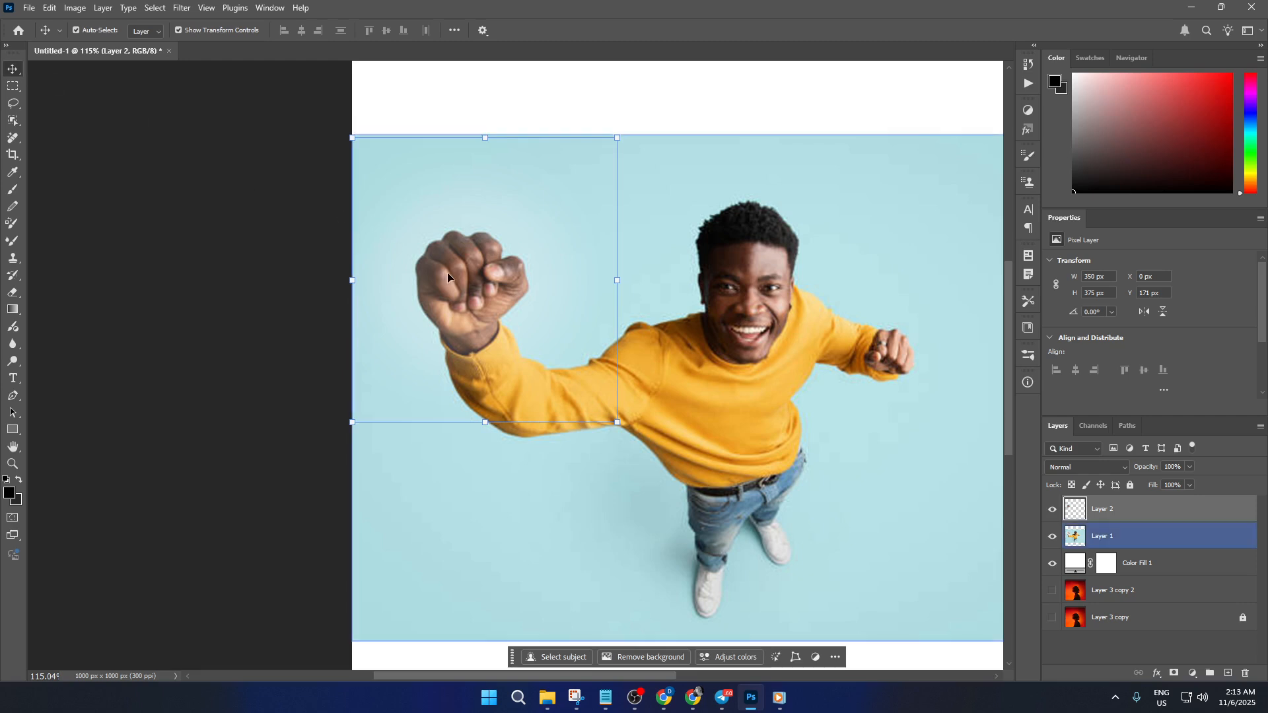
pyautogui.moveTo(453, 296)
pyautogui.mouseDown()
pyautogui.moveTo(503, 422)
pyautogui.moveTo(498, 383)
pyautogui.moveTo(488, 426)
pyautogui.moveTo(545, 426)
pyautogui.mouseUp()
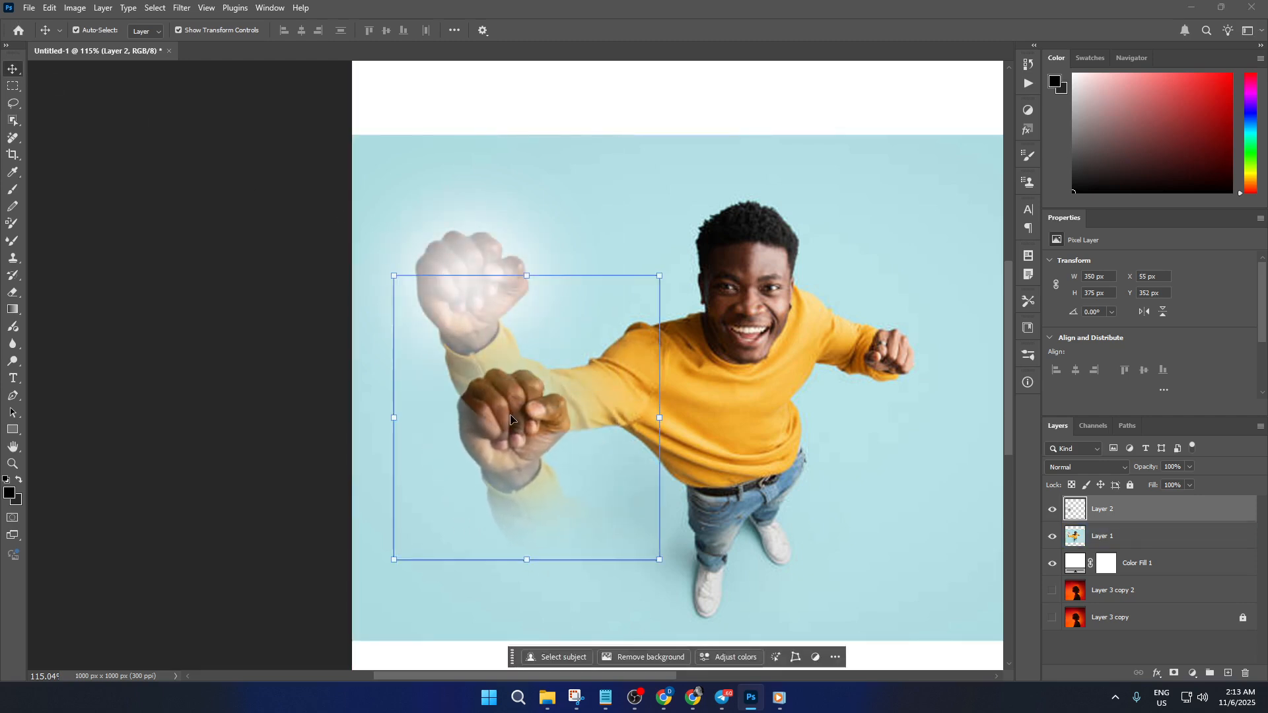
pyautogui.hotkey('ctrl', 'z')
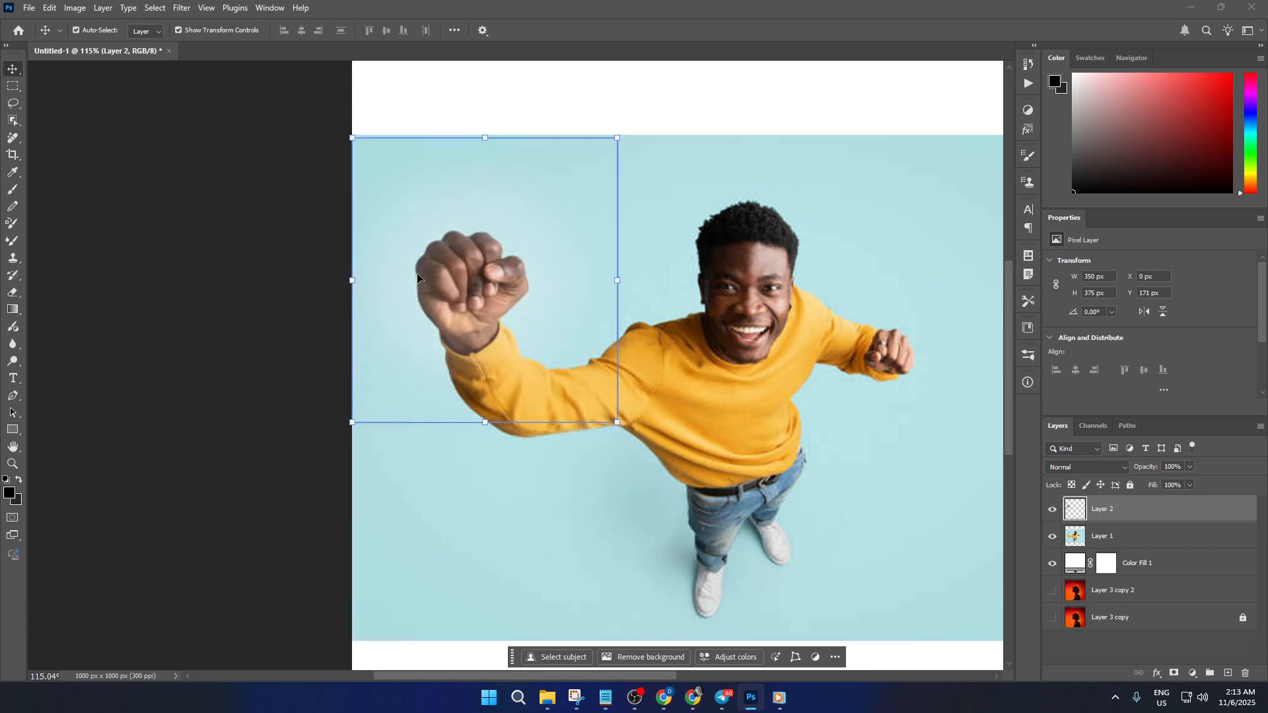
pyautogui.hotkey('ctrl', 'z')
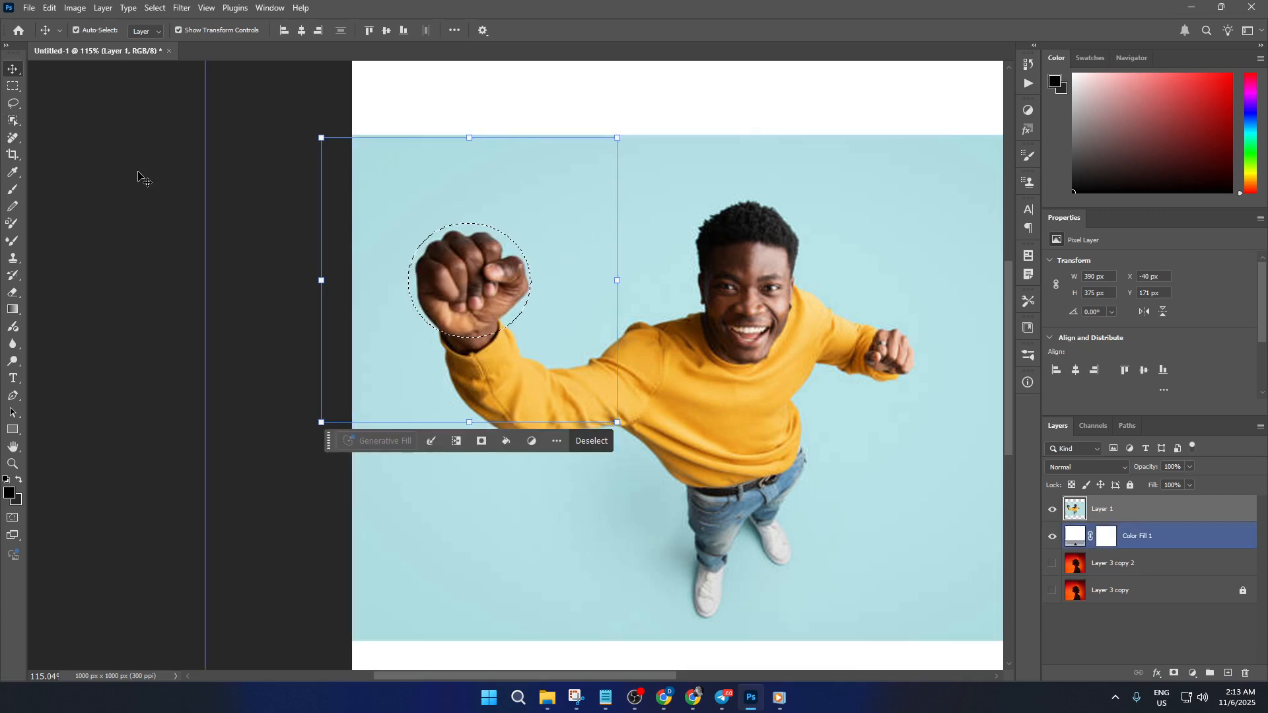
# Replace the lasso selection with a rectangular marquee of about 181 by 182 px around the raised fist, nudge it slightly, and deselect.
pyautogui.click(9, 93)
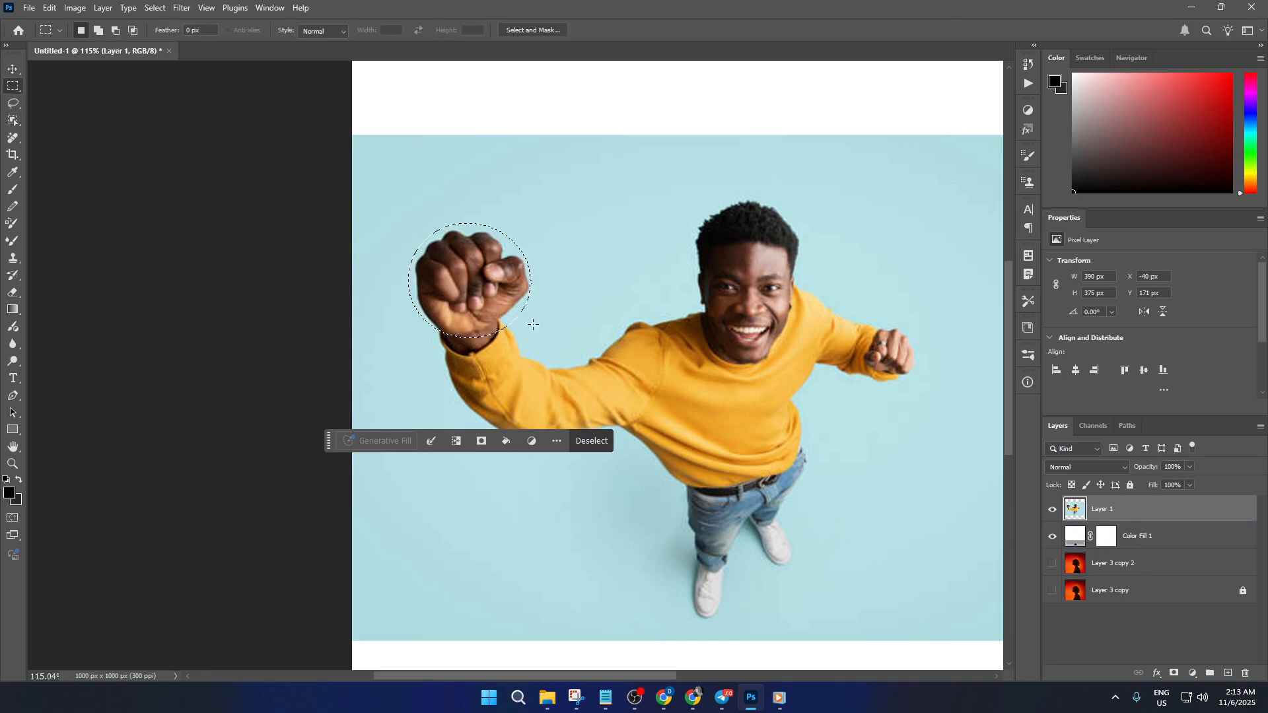
pyautogui.hotkey('ctrl', 'd')
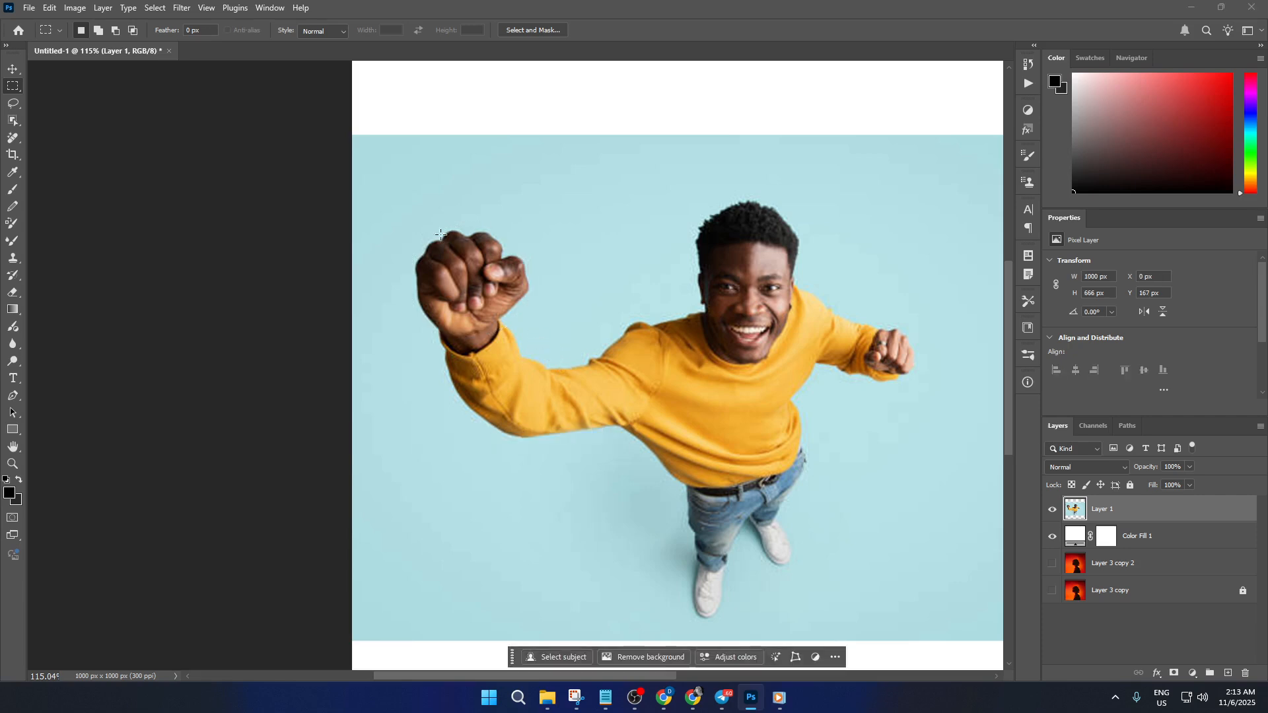
pyautogui.moveTo(406, 208); pyautogui.dragTo(540, 345)
pyautogui.moveTo(491, 276)
pyautogui.mouseDown()
pyautogui.moveTo(491, 343)
pyautogui.moveTo(483, 280)
pyautogui.mouseUp()
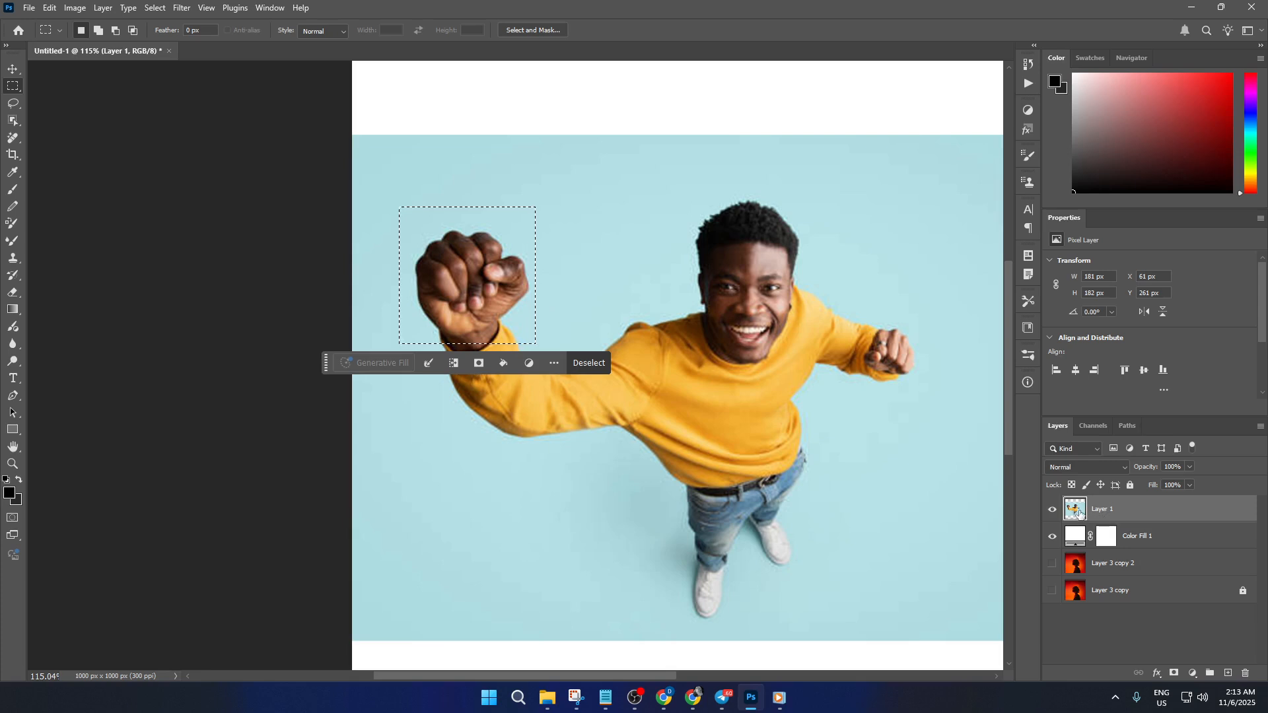
pyautogui.hotkey('ctrl', 'd')
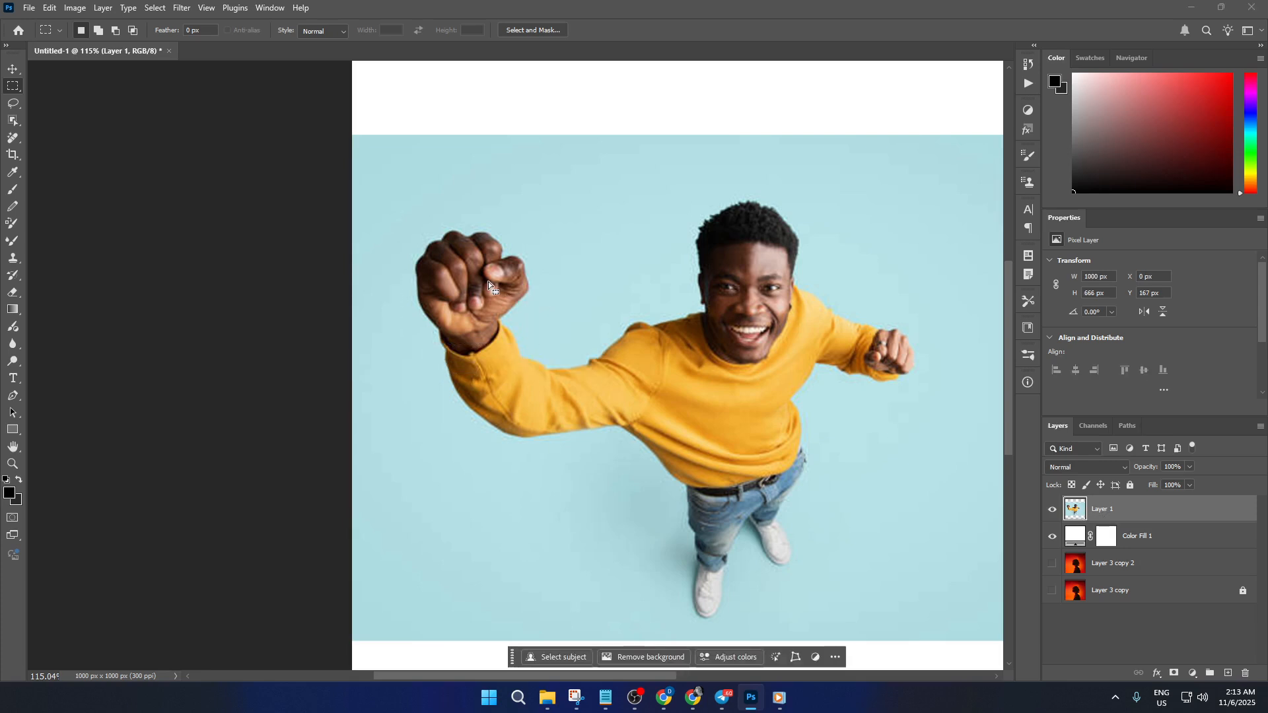
# Draw a rectangular marquee of about 212 by 180 px around the raised fist and copy the selection to a new layer.
pyautogui.moveTo(416, 213); pyautogui.dragTo(576, 347)
pyautogui.rightClick(478, 301)
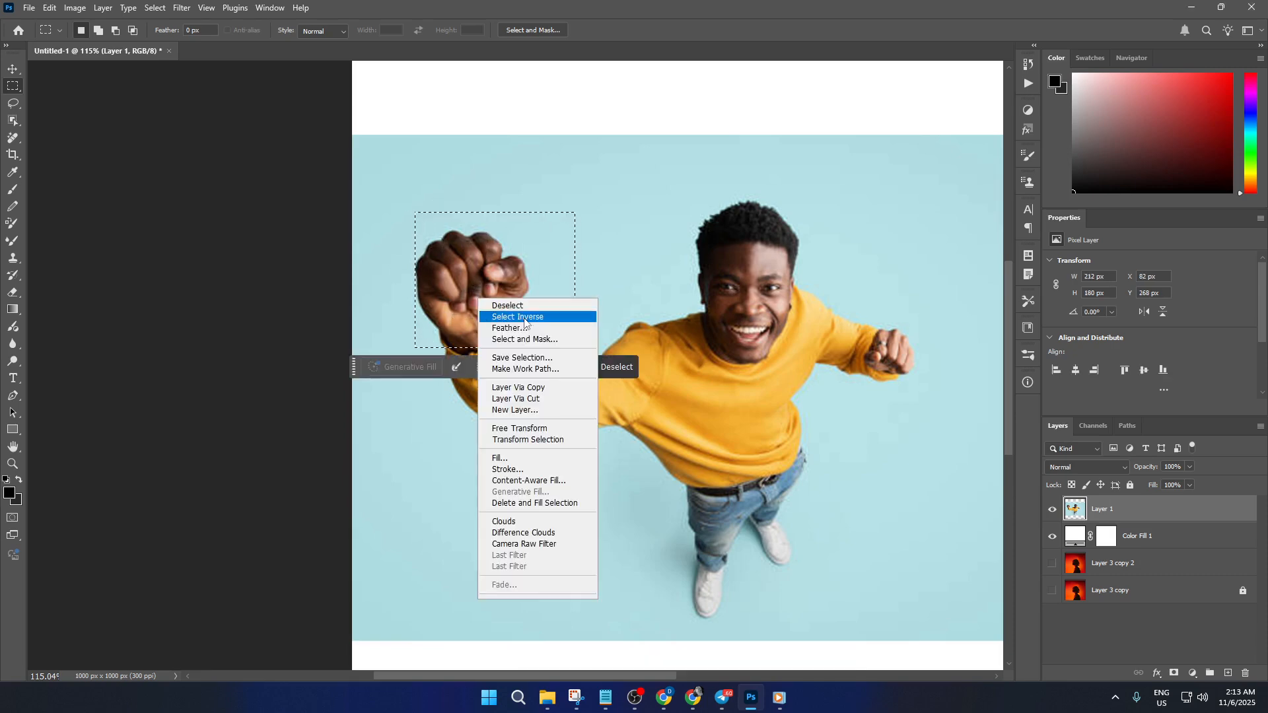
pyautogui.click(553, 388)
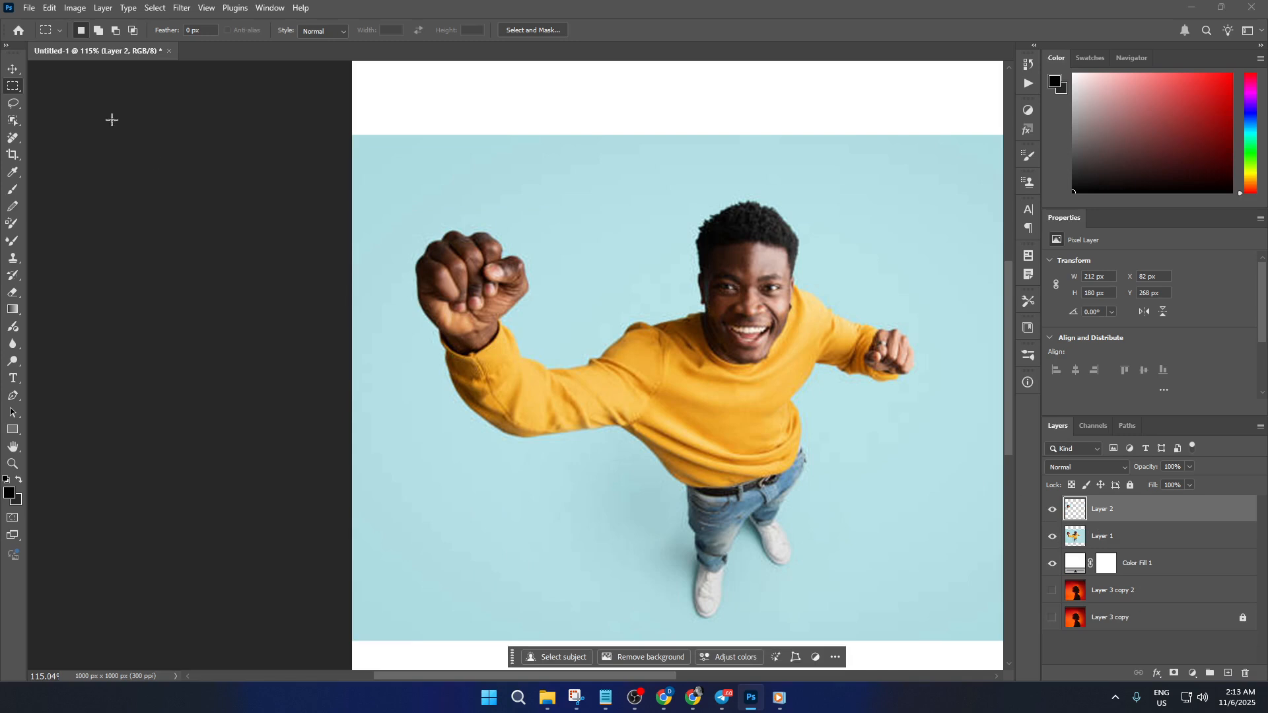
# Move the copied fist layer straight down below the original fist with the Move tool.
pyautogui.press('v')
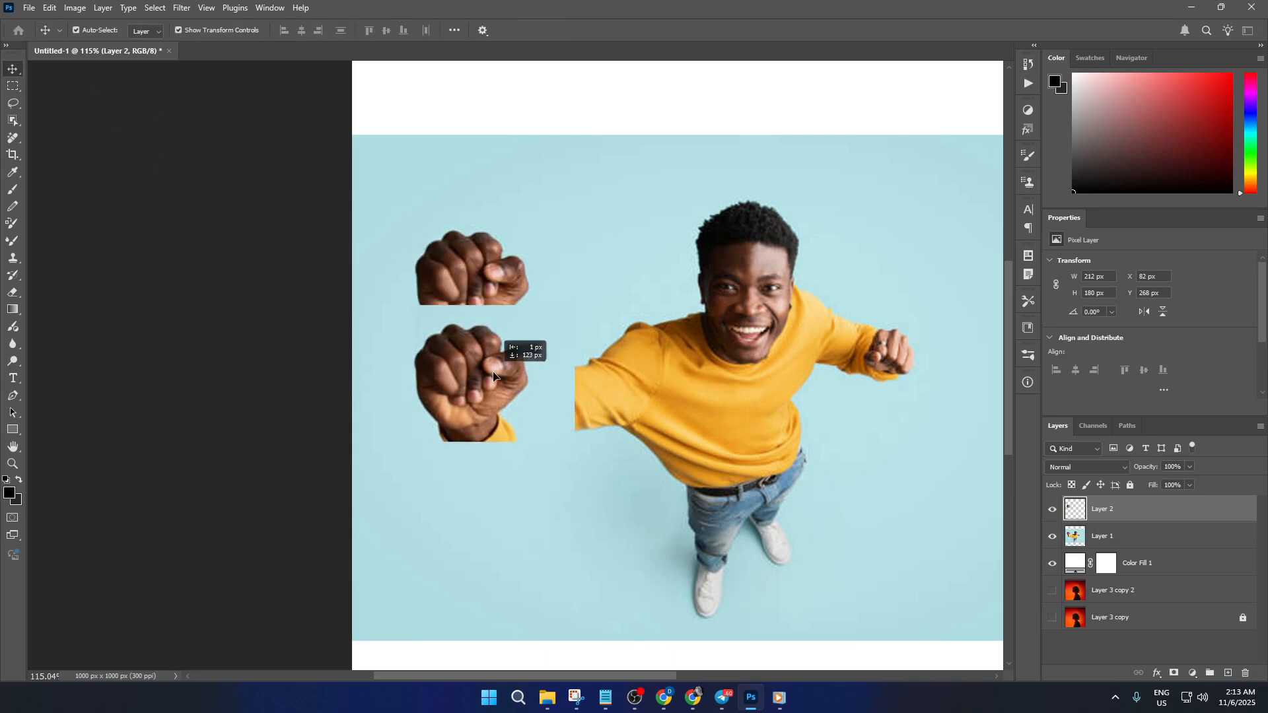